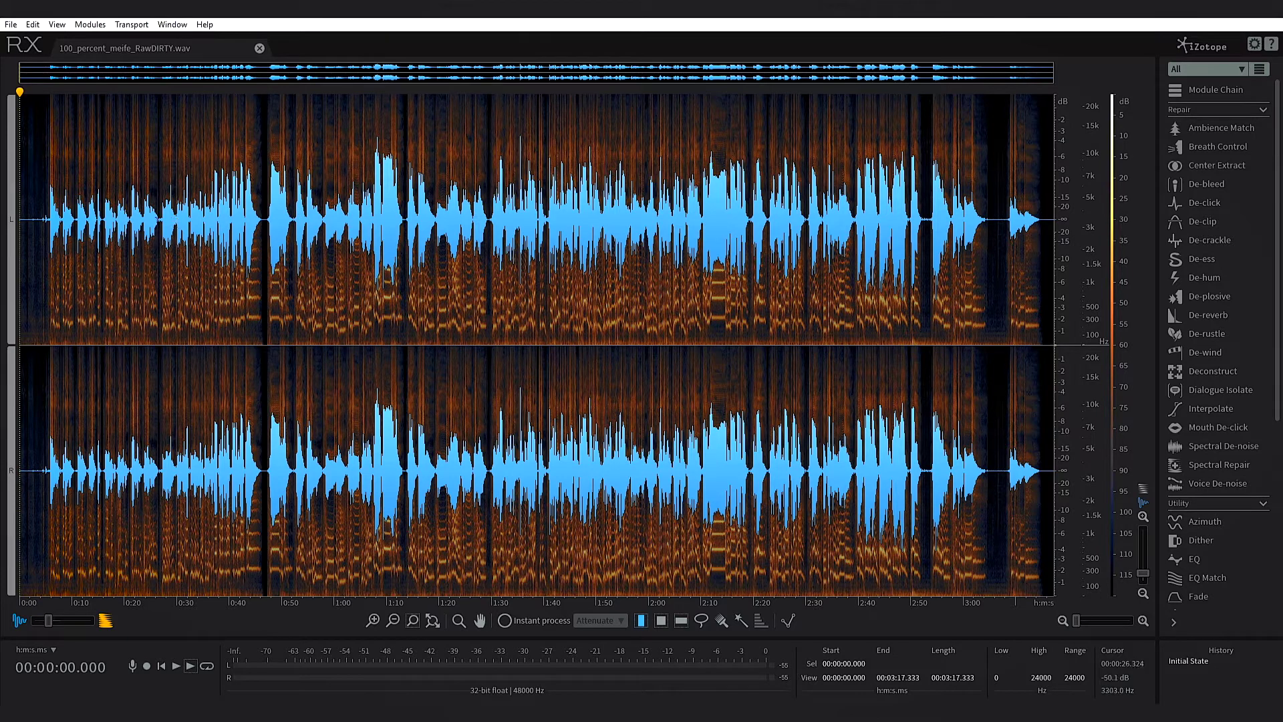
- Listen to the vocal from about 21 seconds, zoomed to roughly 20–38 seconds
click(137, 219)
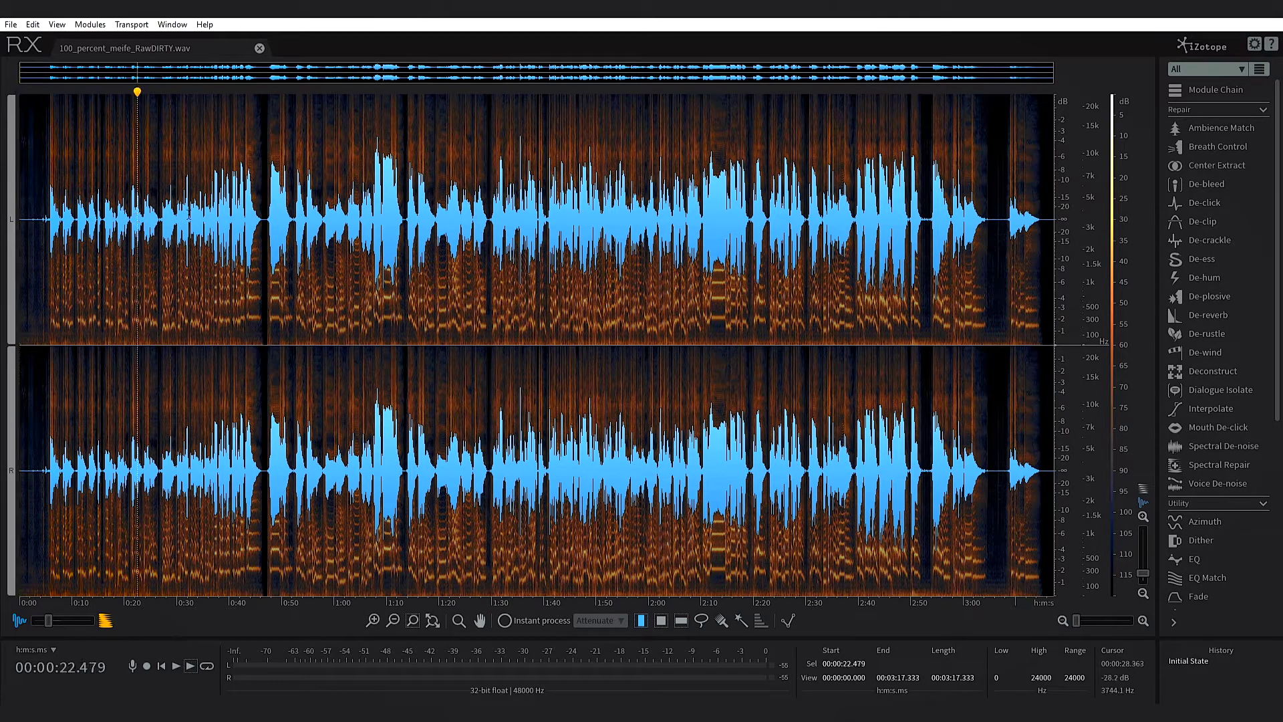
key(space)
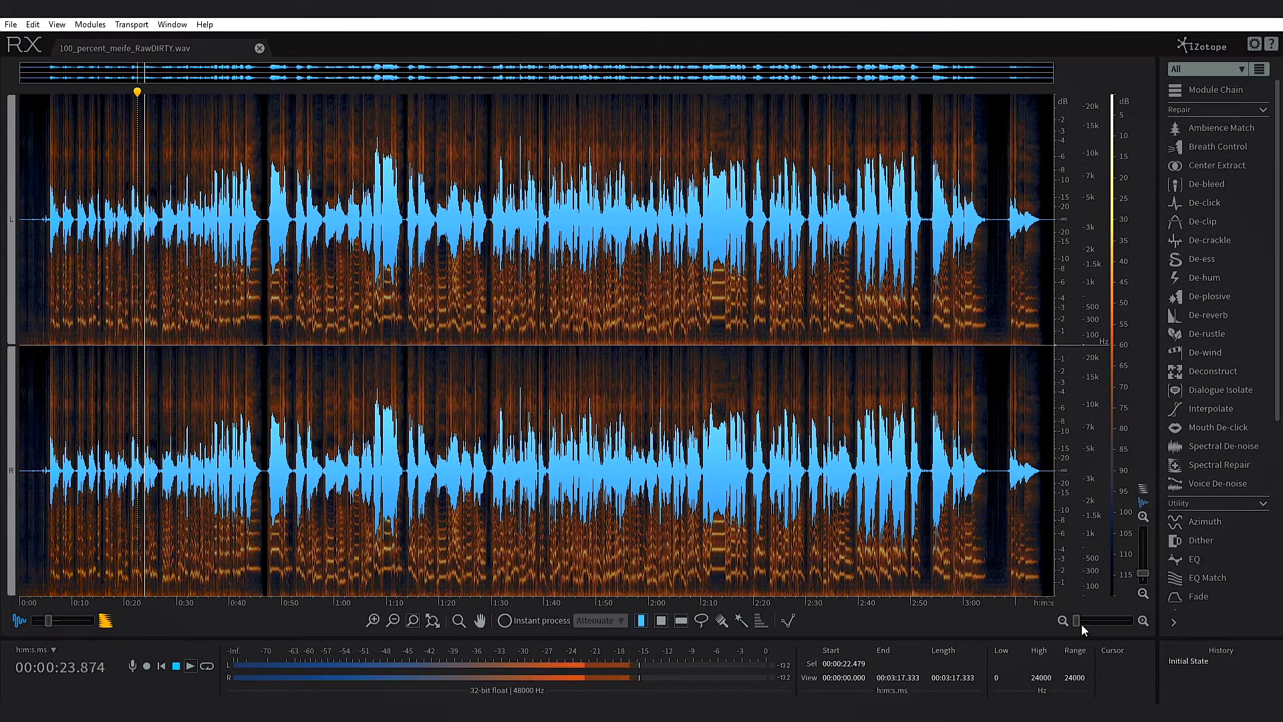
drag(1081, 623, 1088, 621)
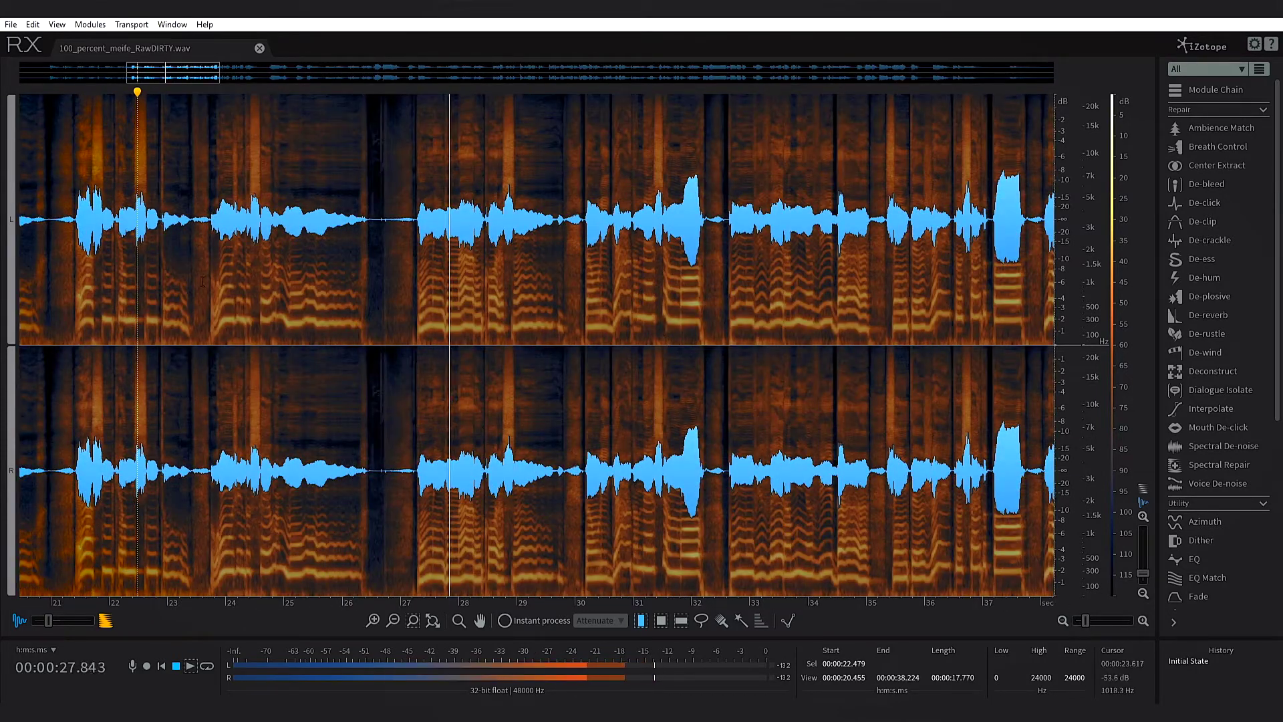
key(space)
click(50, 227)
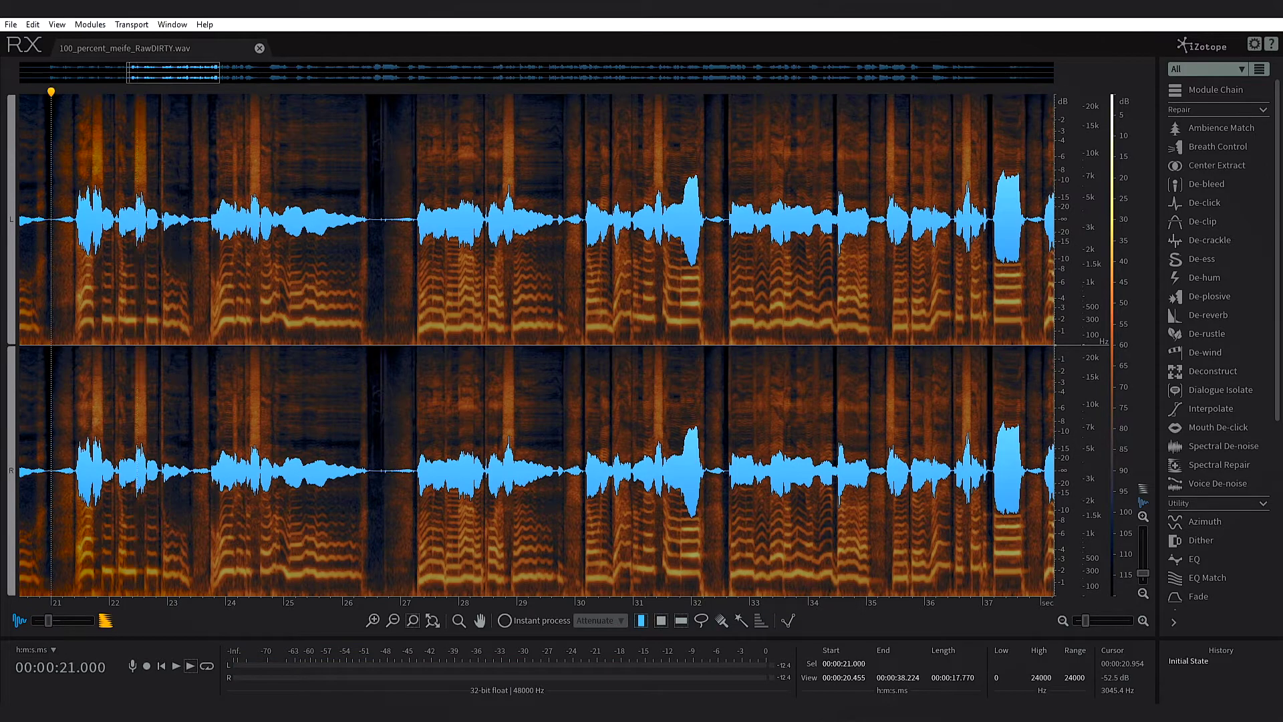
key(space)
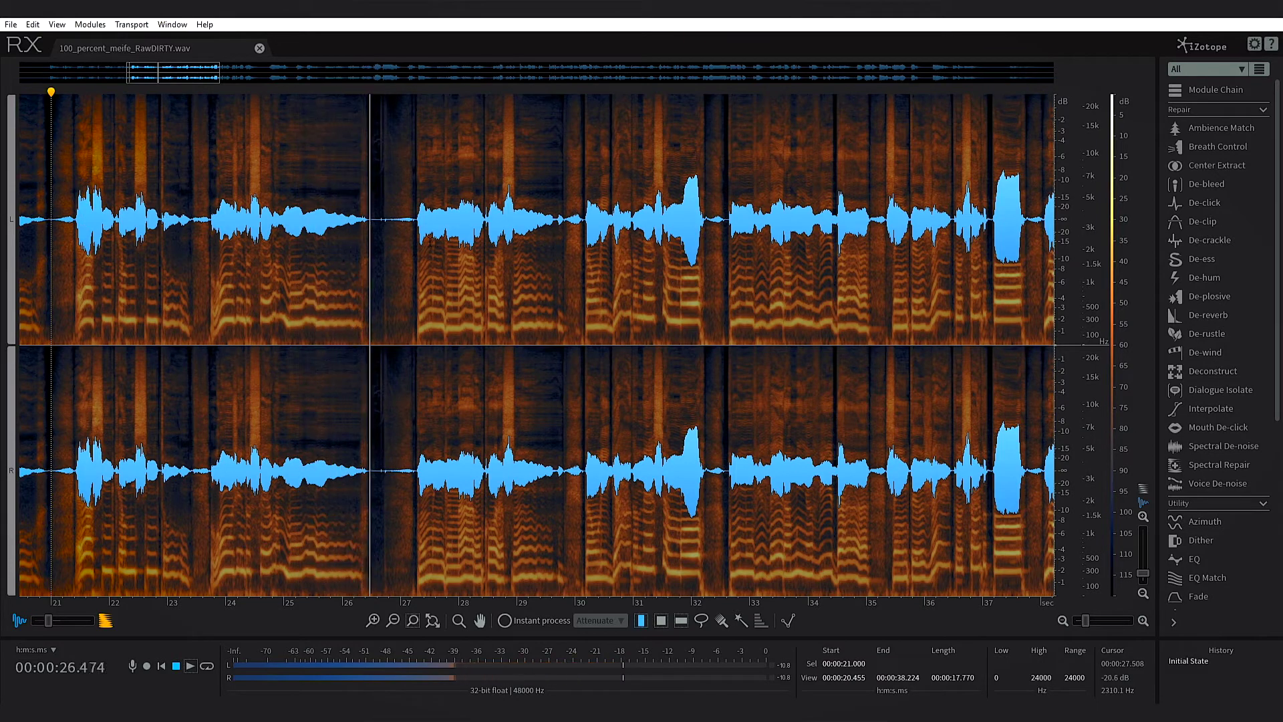
key(space)
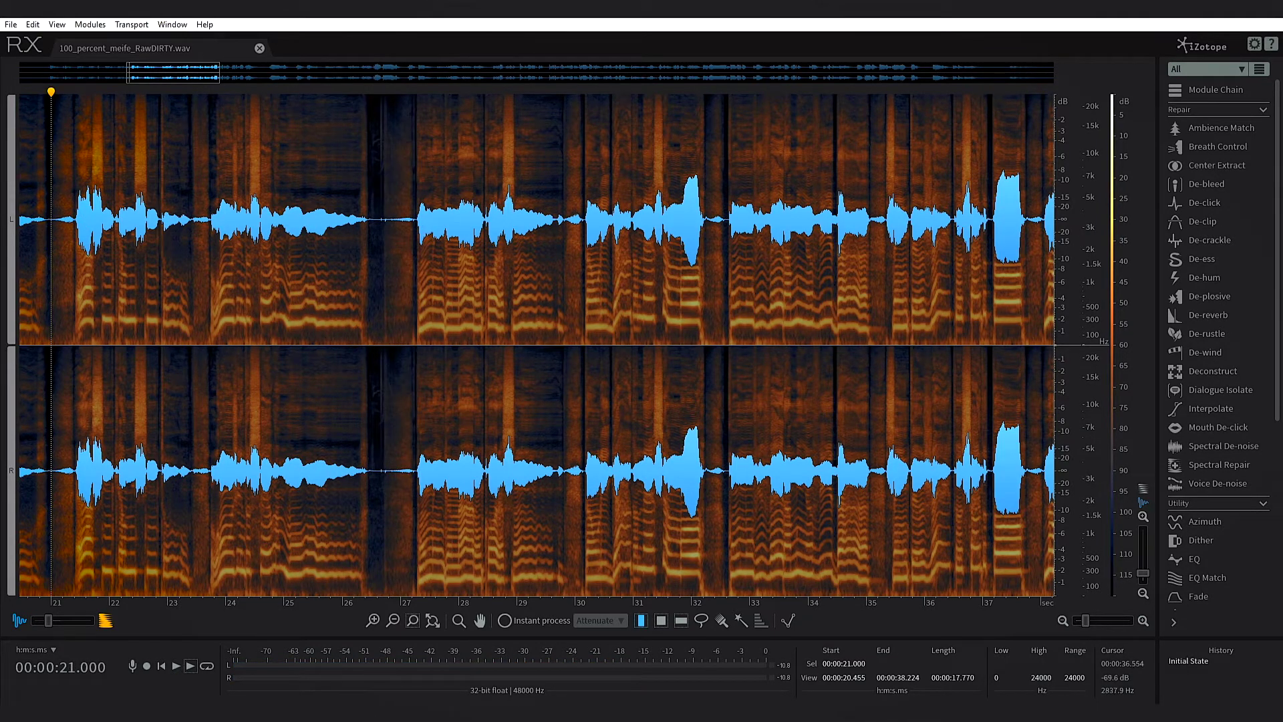
- Apply Breath Control in Target mode at -50.0 dBFS to the whole vocal
click(1216, 148)
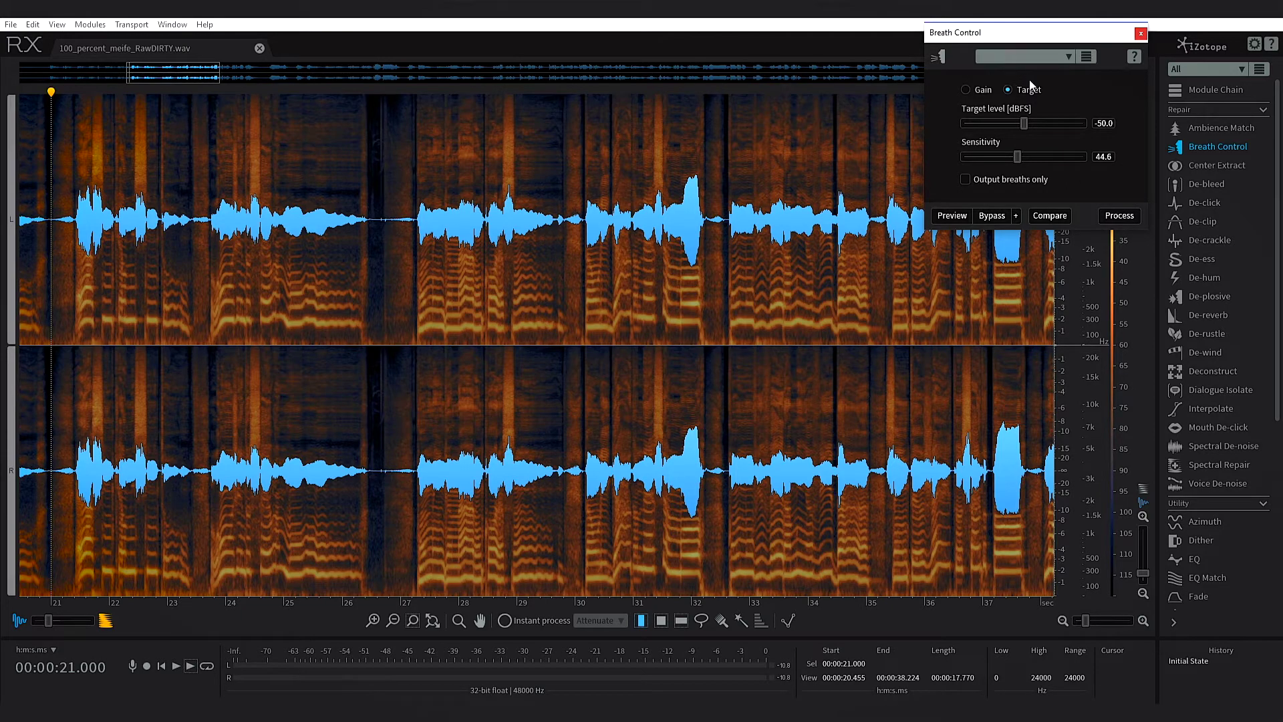
click(1117, 216)
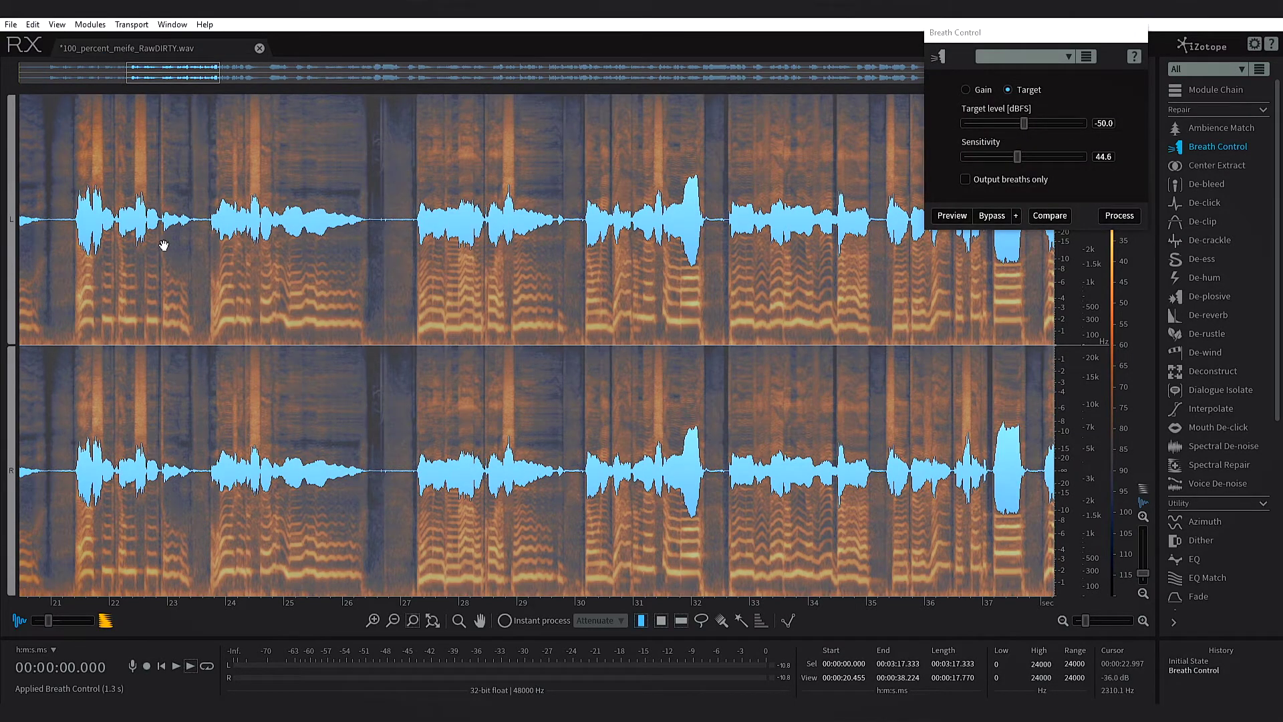
click(55, 242)
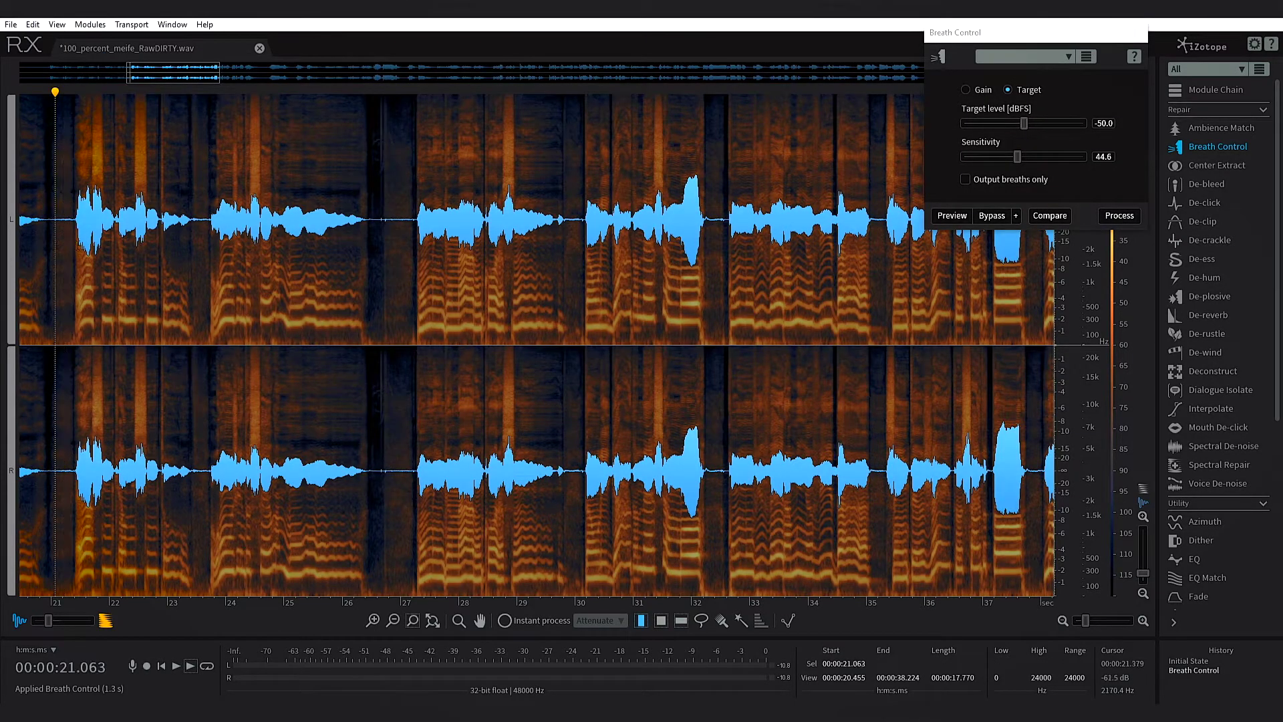
- Compare Initial State against Breath Control in History, then play the result from 21 seconds
click(1184, 661)
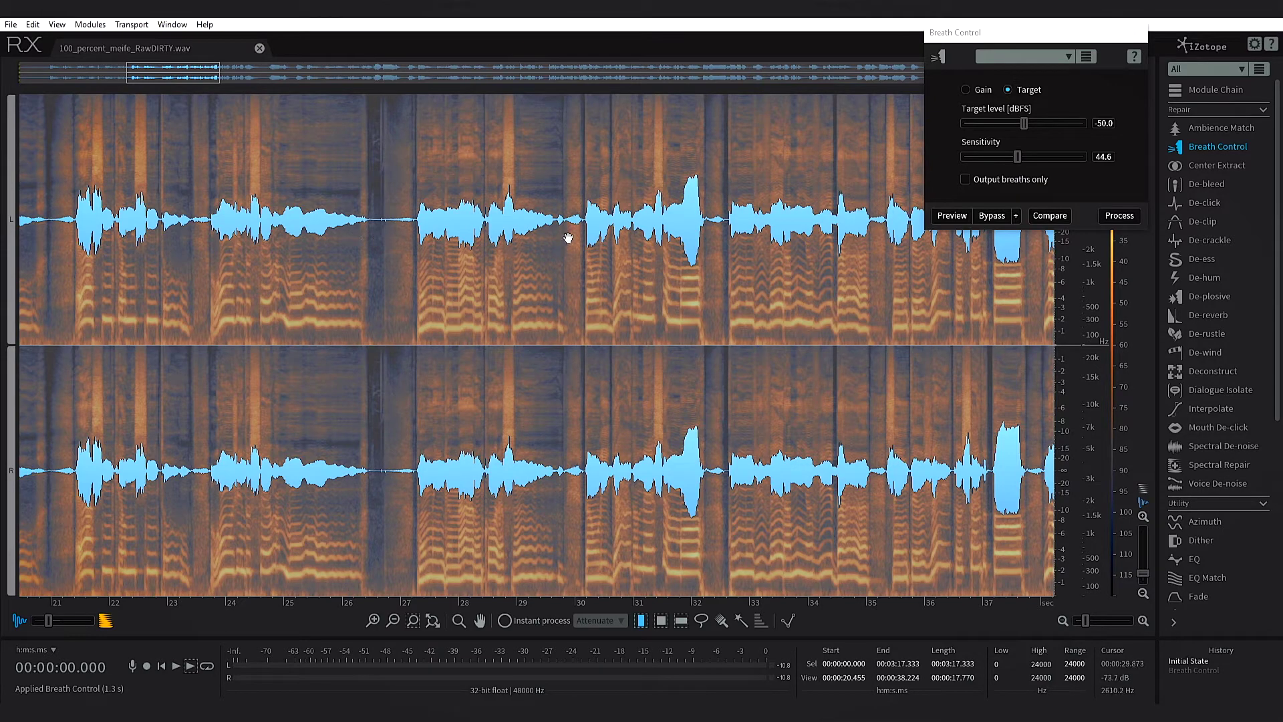
click(1193, 671)
click(57, 249)
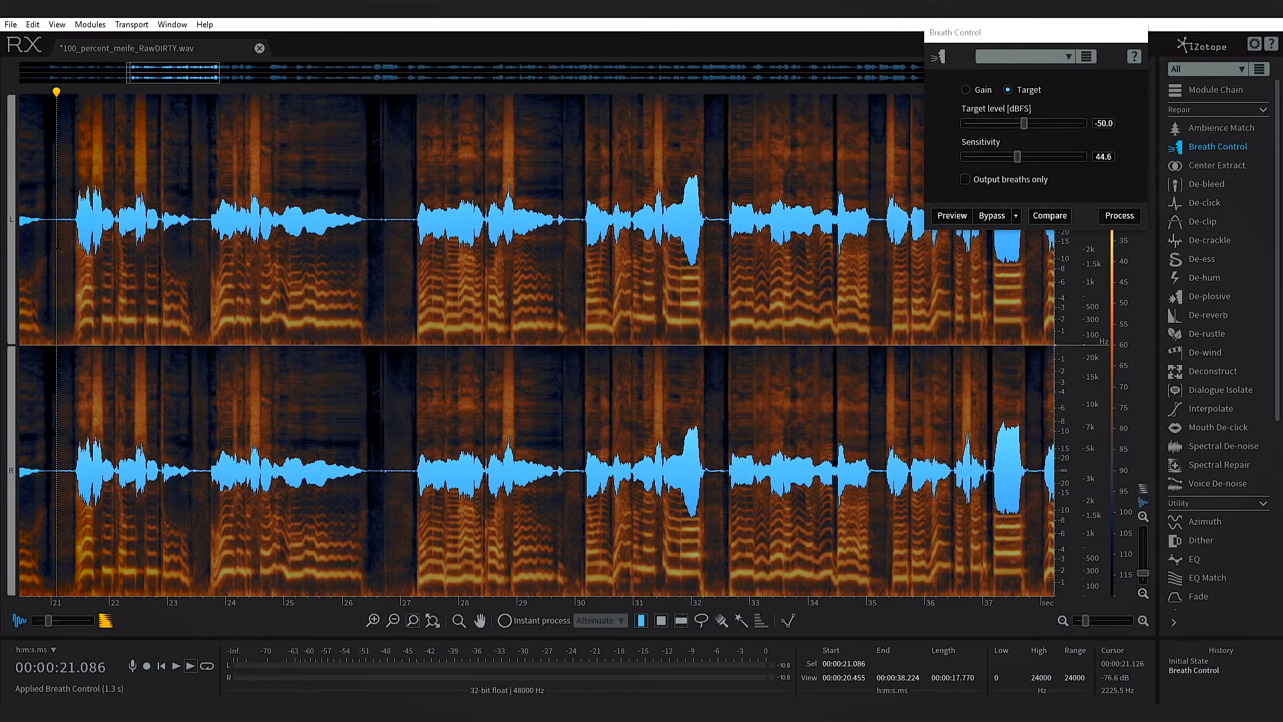
key(space)
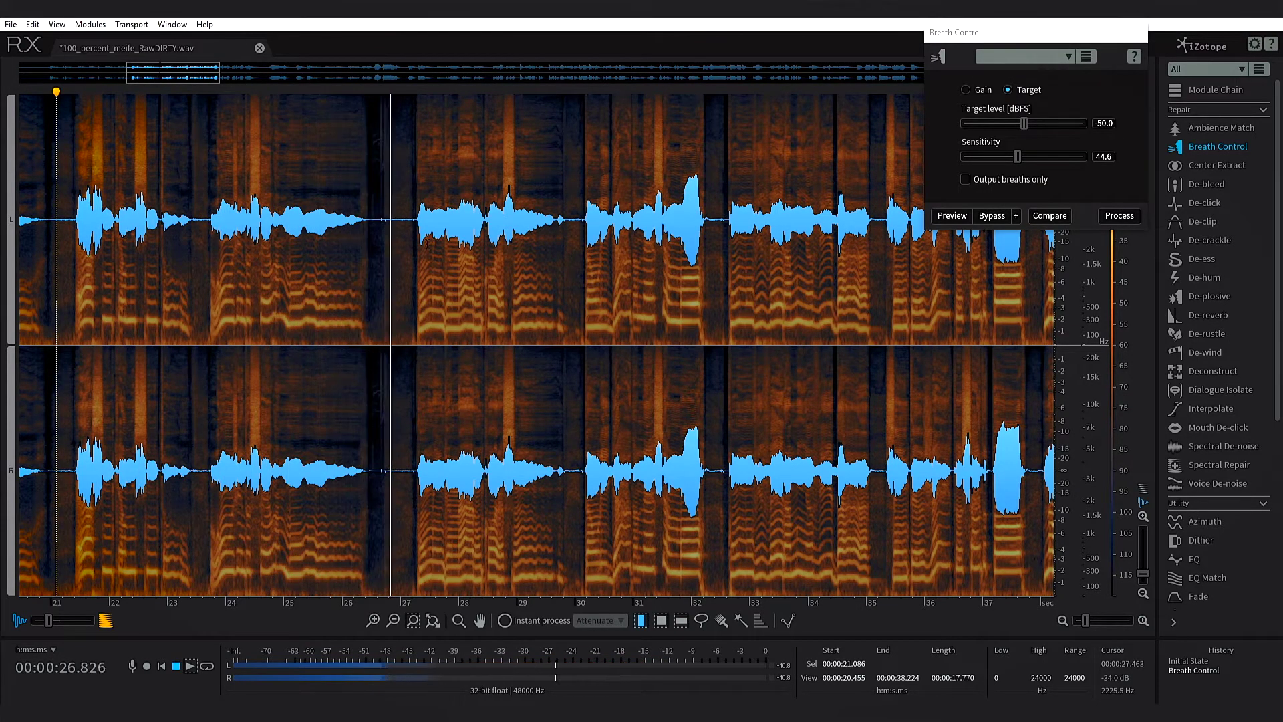
key(space)
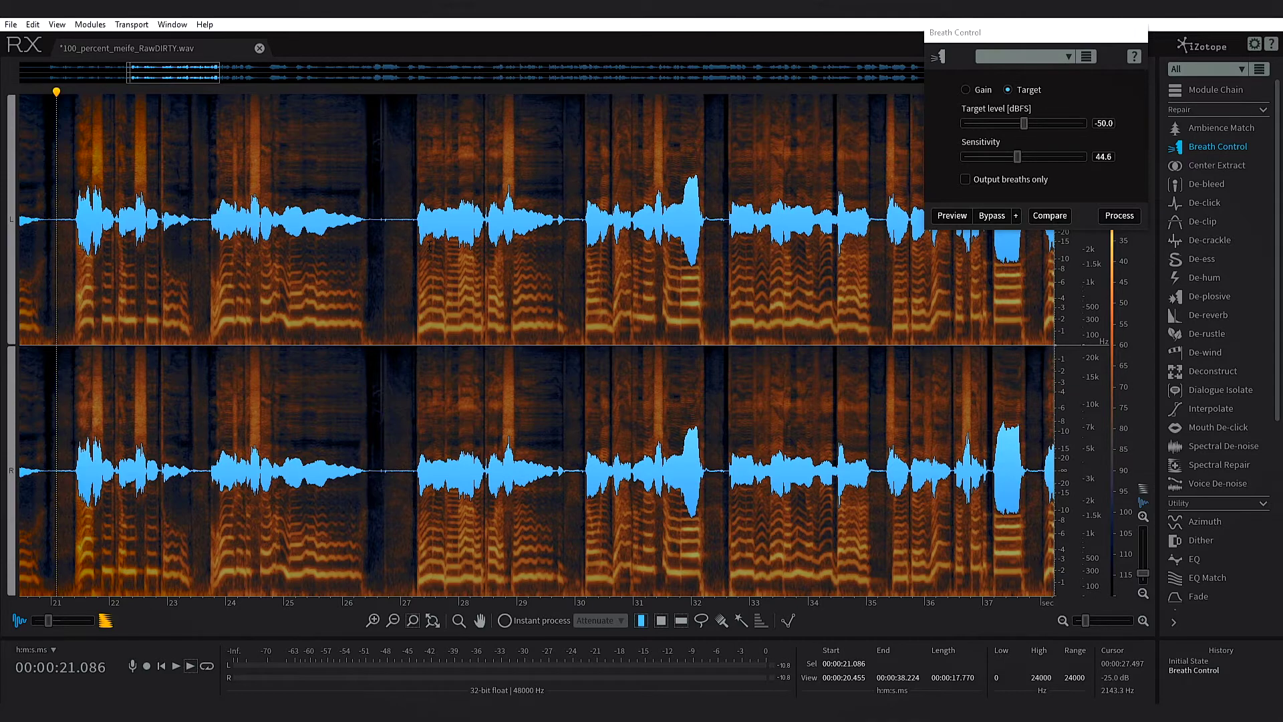
- Close Breath Control, zoom out to about 0:18–1:41 and listen from 0:48
click(1142, 33)
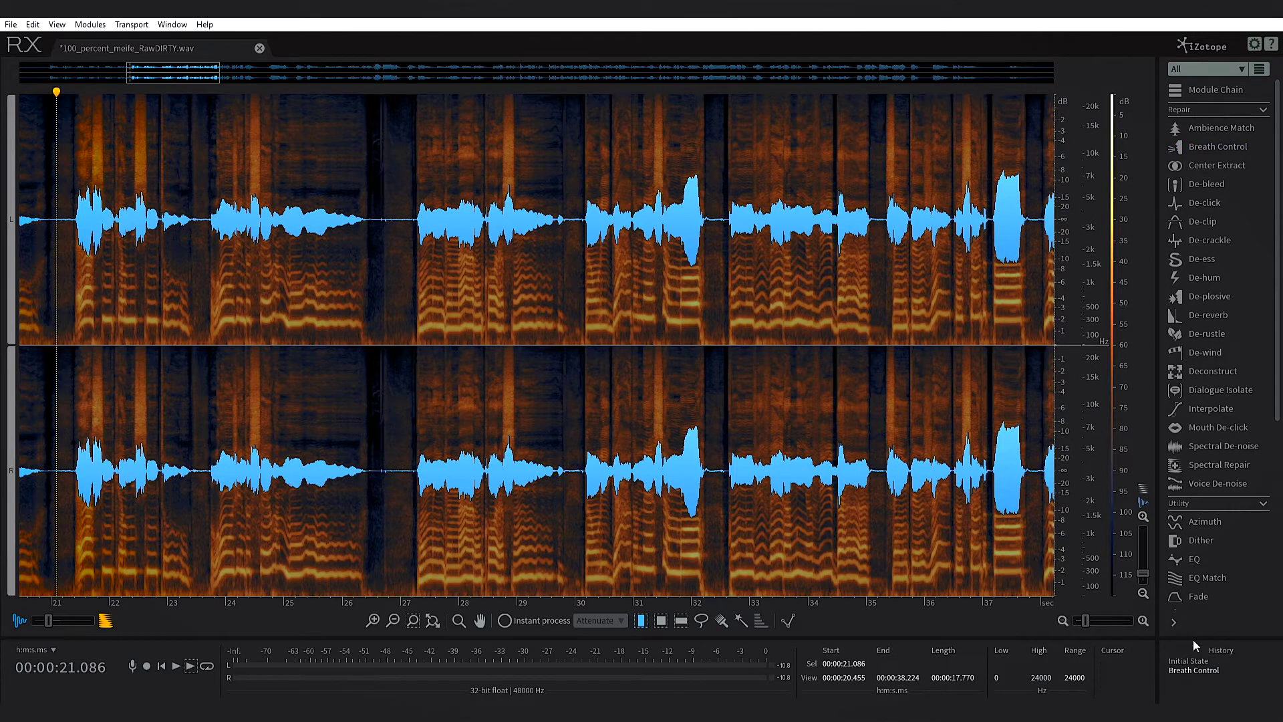
drag(1086, 621, 1078, 621)
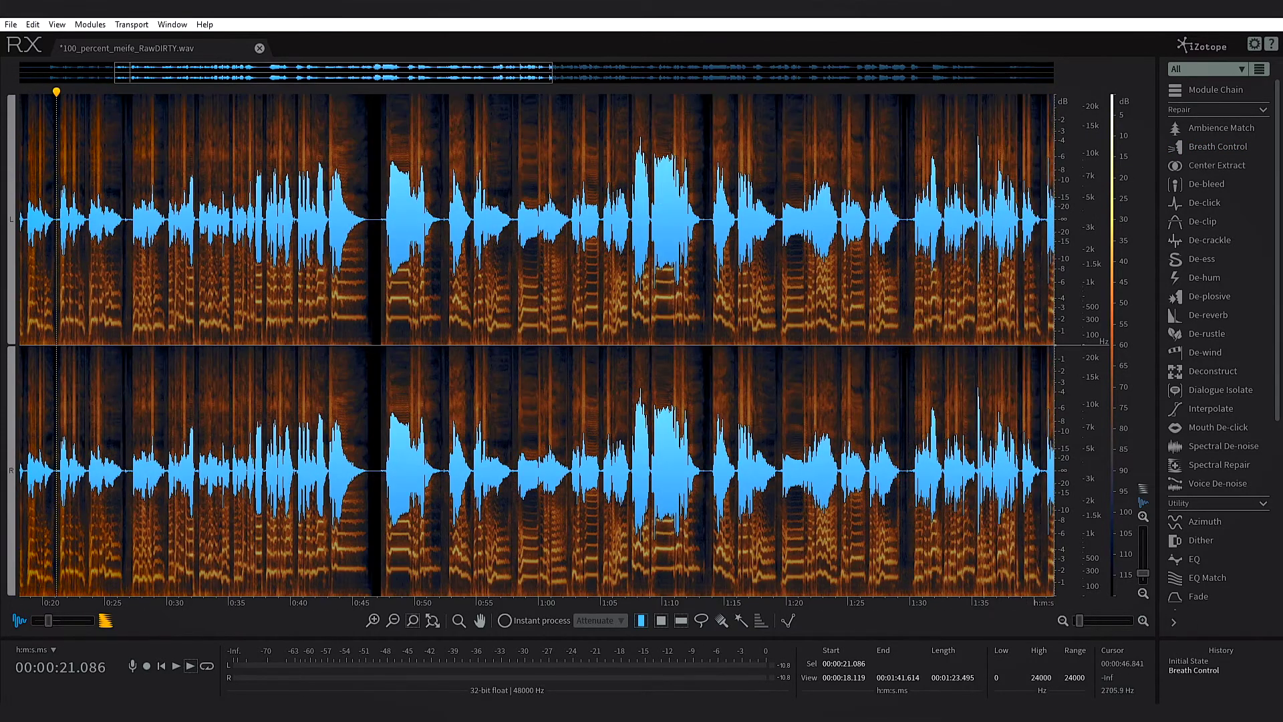
click(388, 206)
key(space)
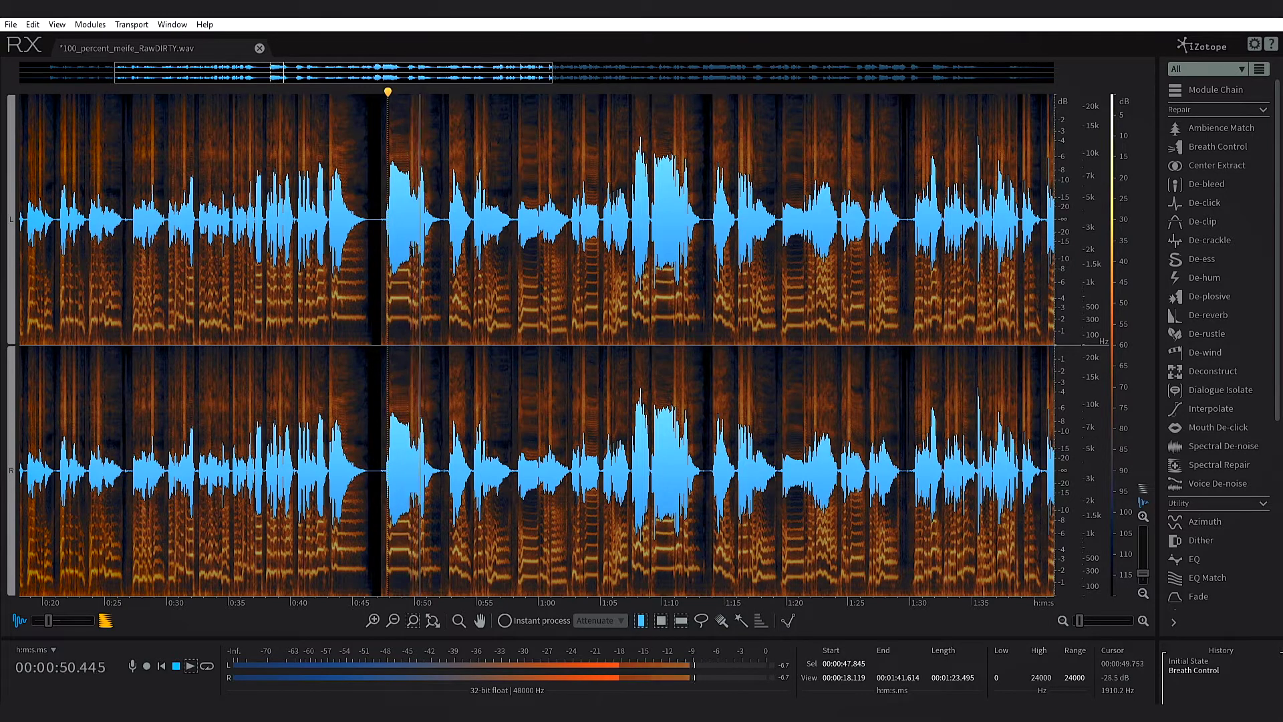
key(space)
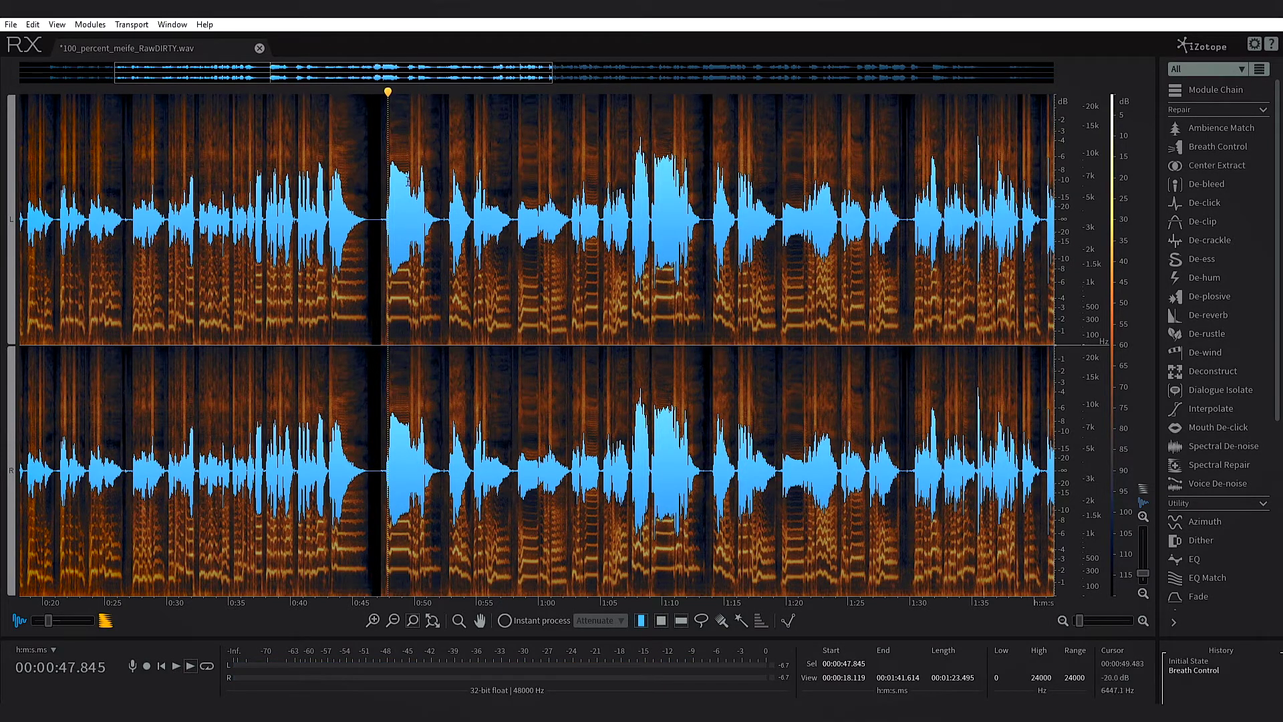
- Apply spectral De-ess with -18.0 threshold and 3200 Hz cutoff to the whole file
click(1200, 261)
double_click(653, 276)
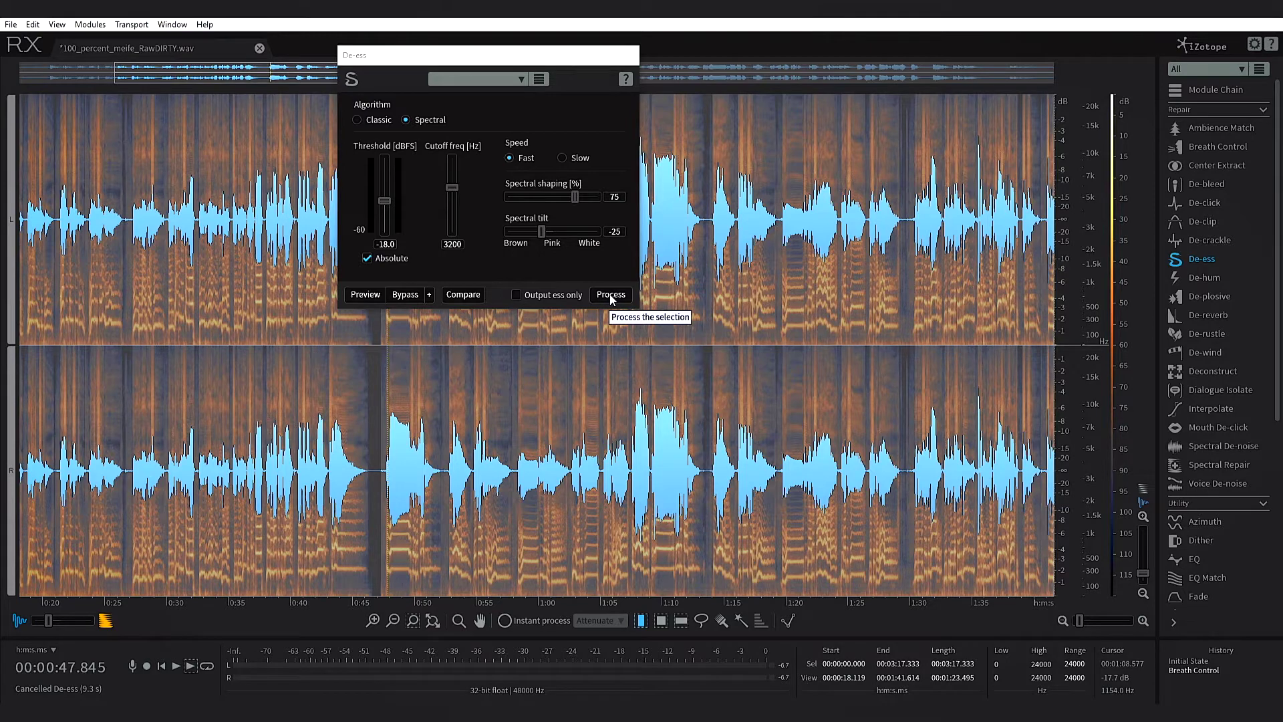
click(610, 296)
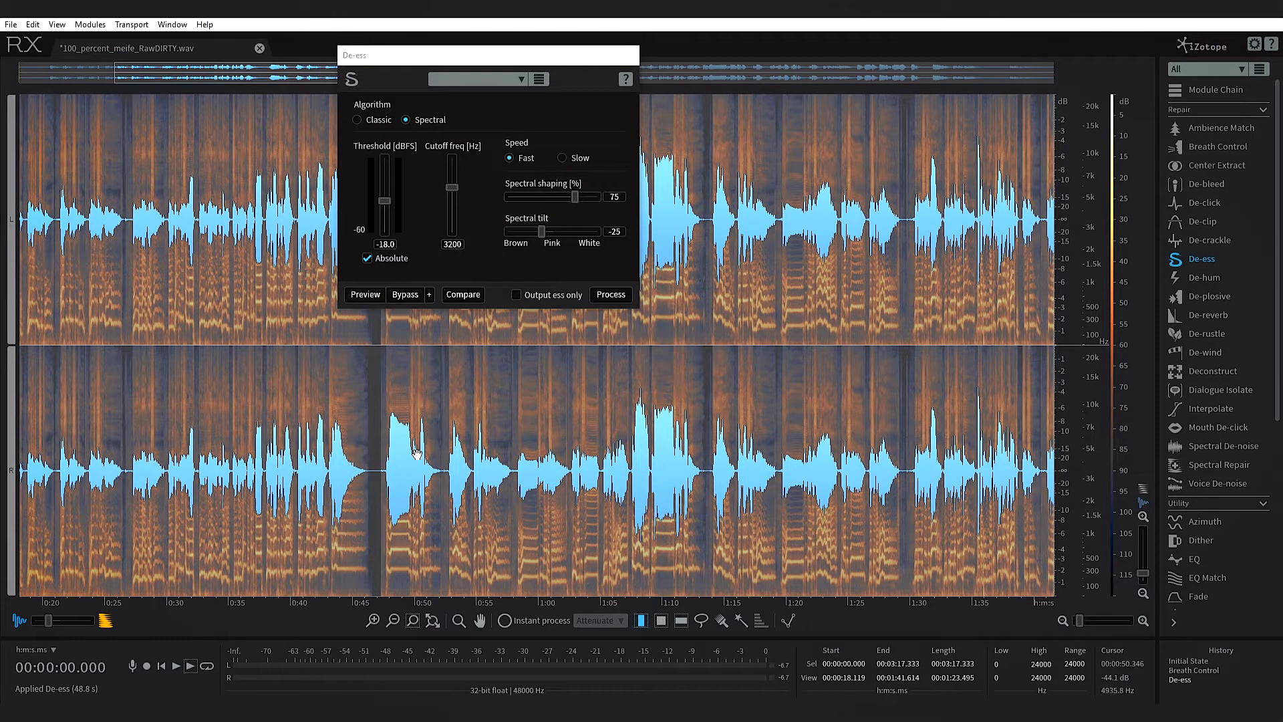
- A/B the vocal from 0:48 with and without De-ess, keeping the de-essed result
click(1185, 671)
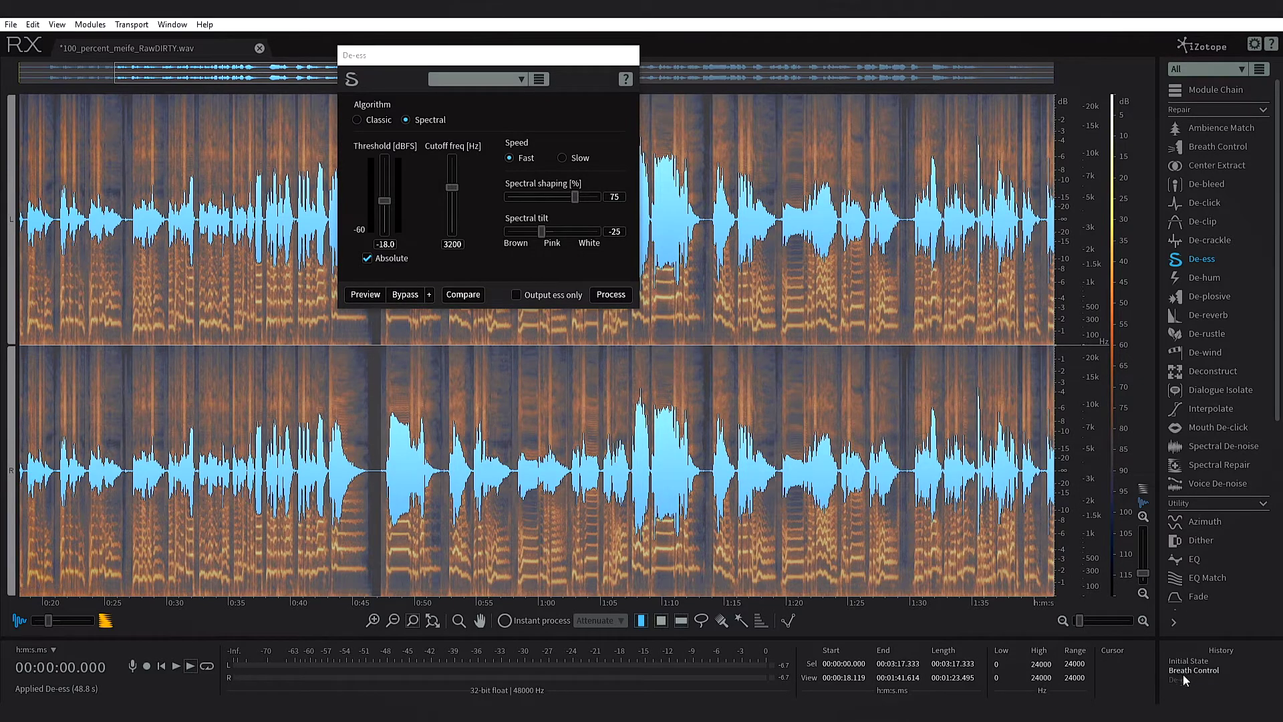
click(1182, 679)
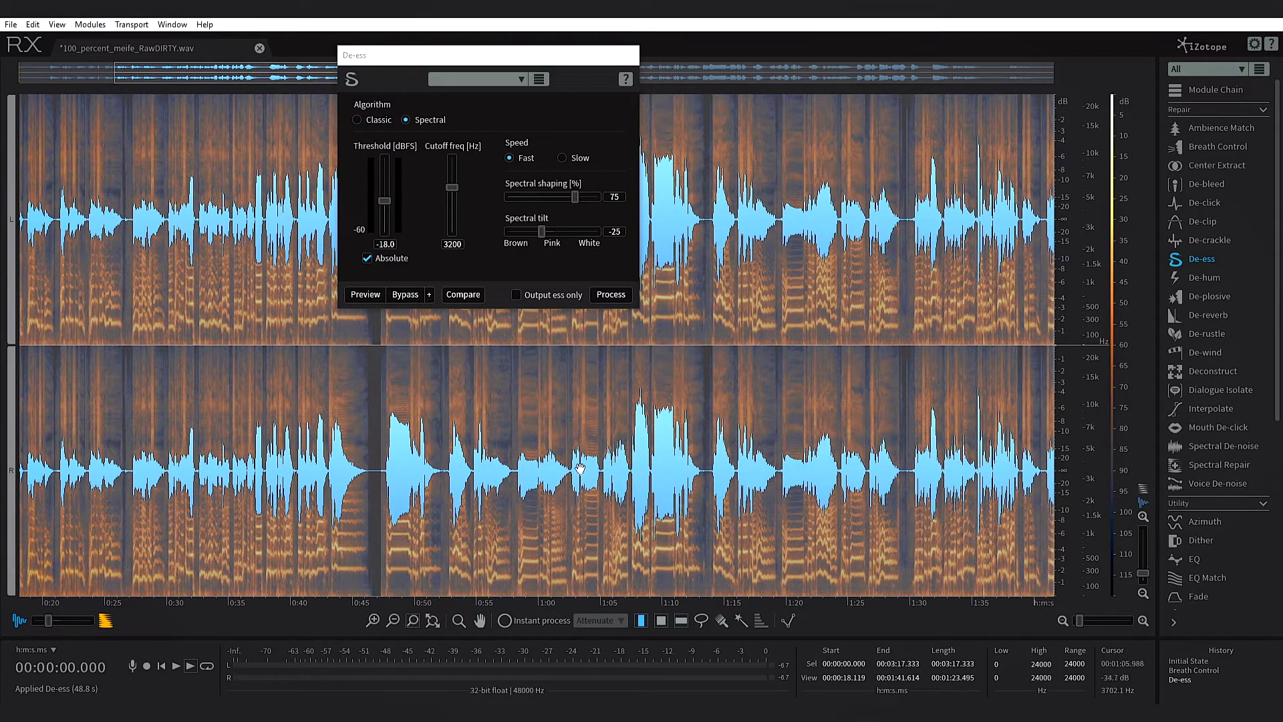
click(386, 442)
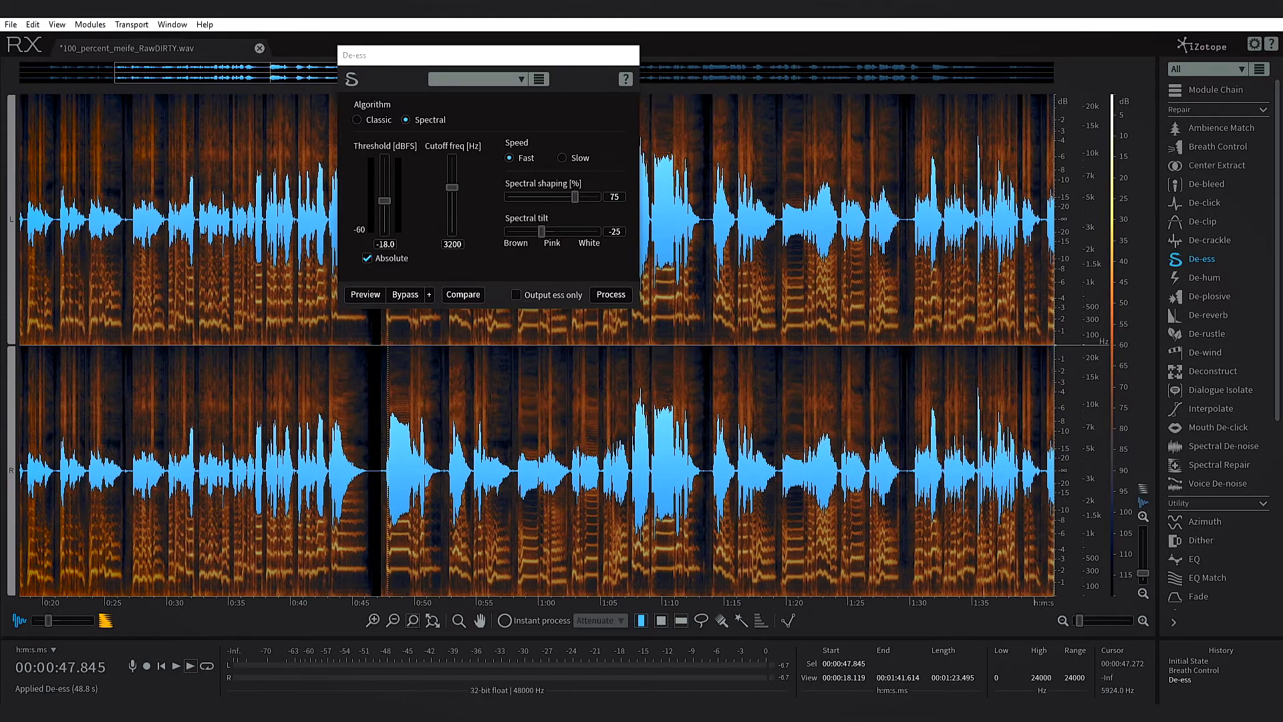
key(space)
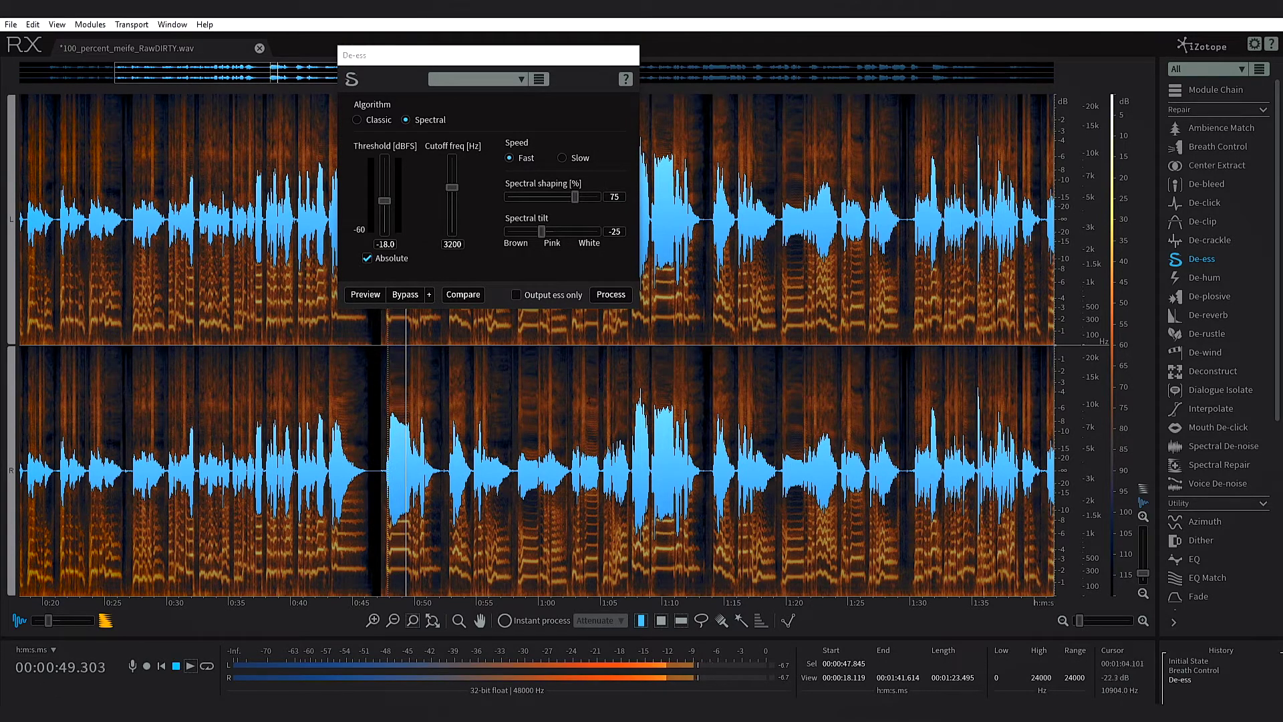
key(space)
click(1195, 670)
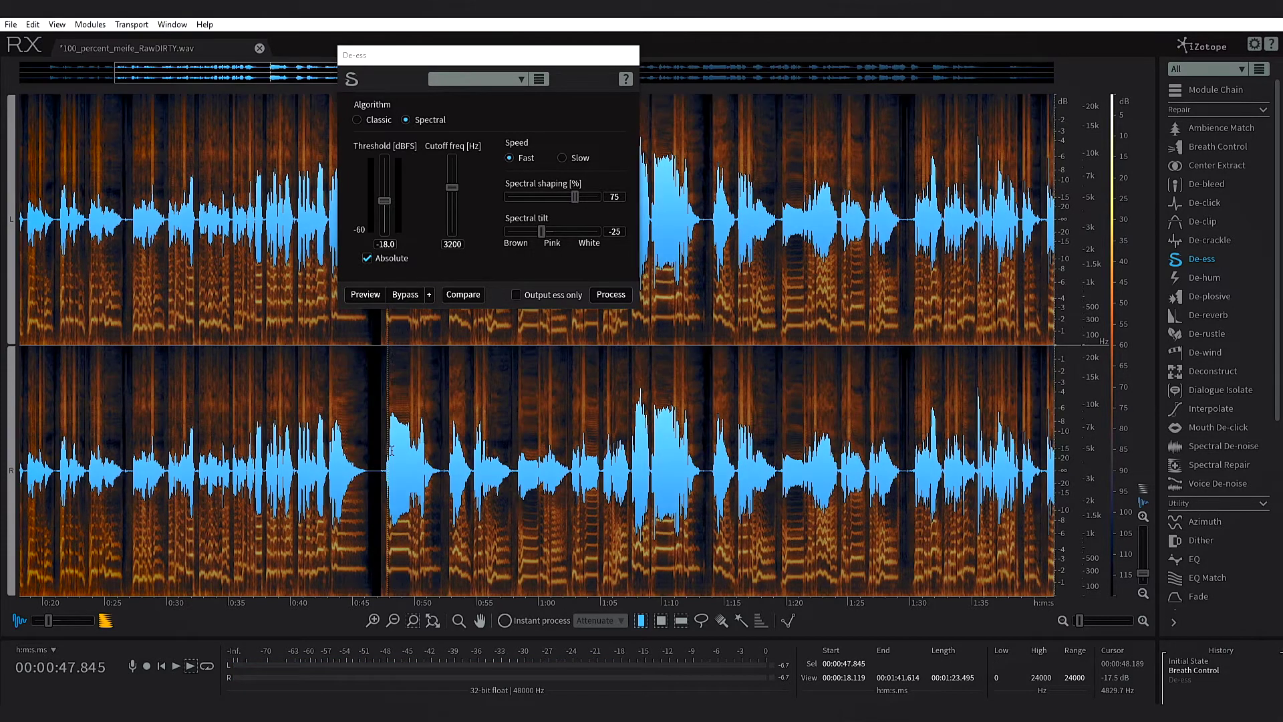
key(space)
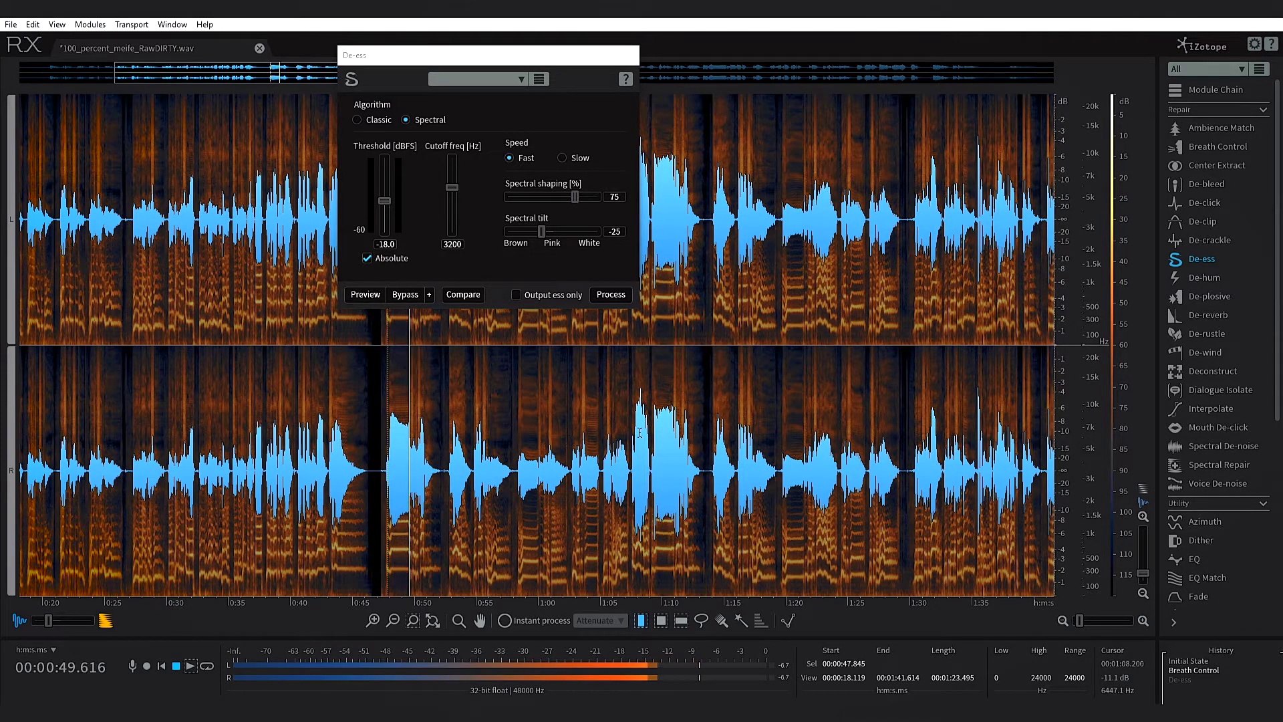
key(space)
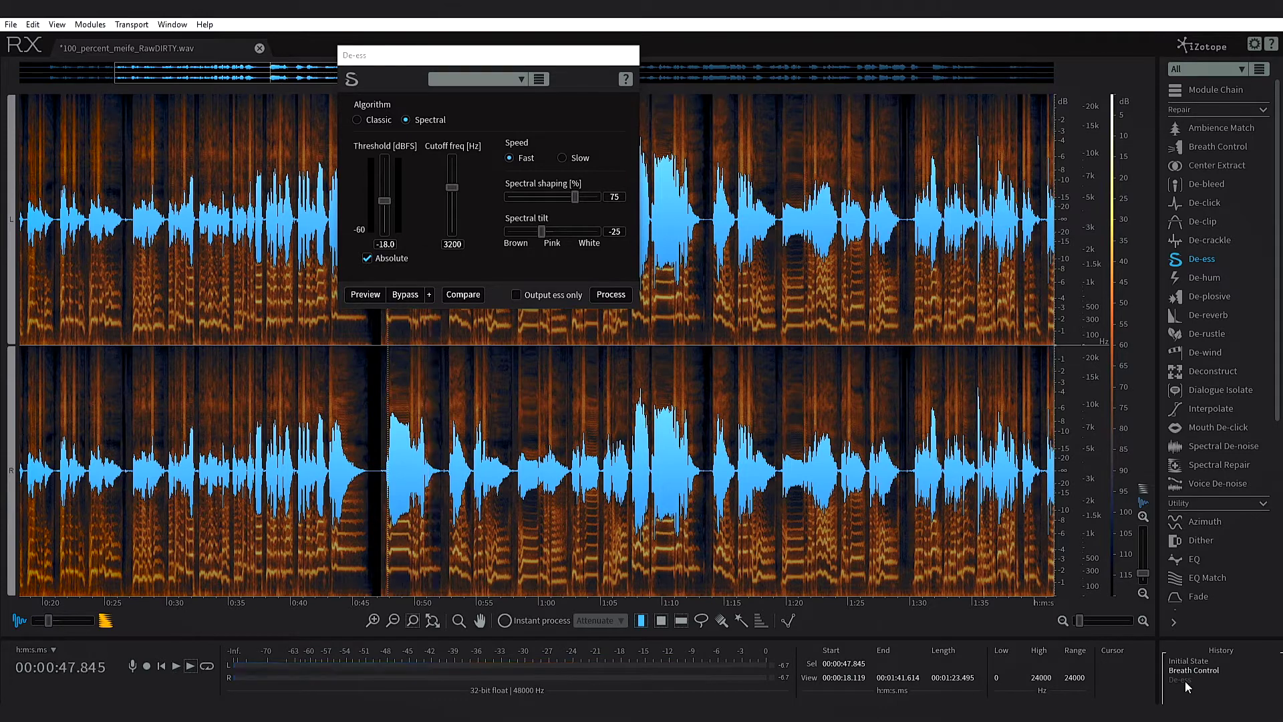
click(1184, 681)
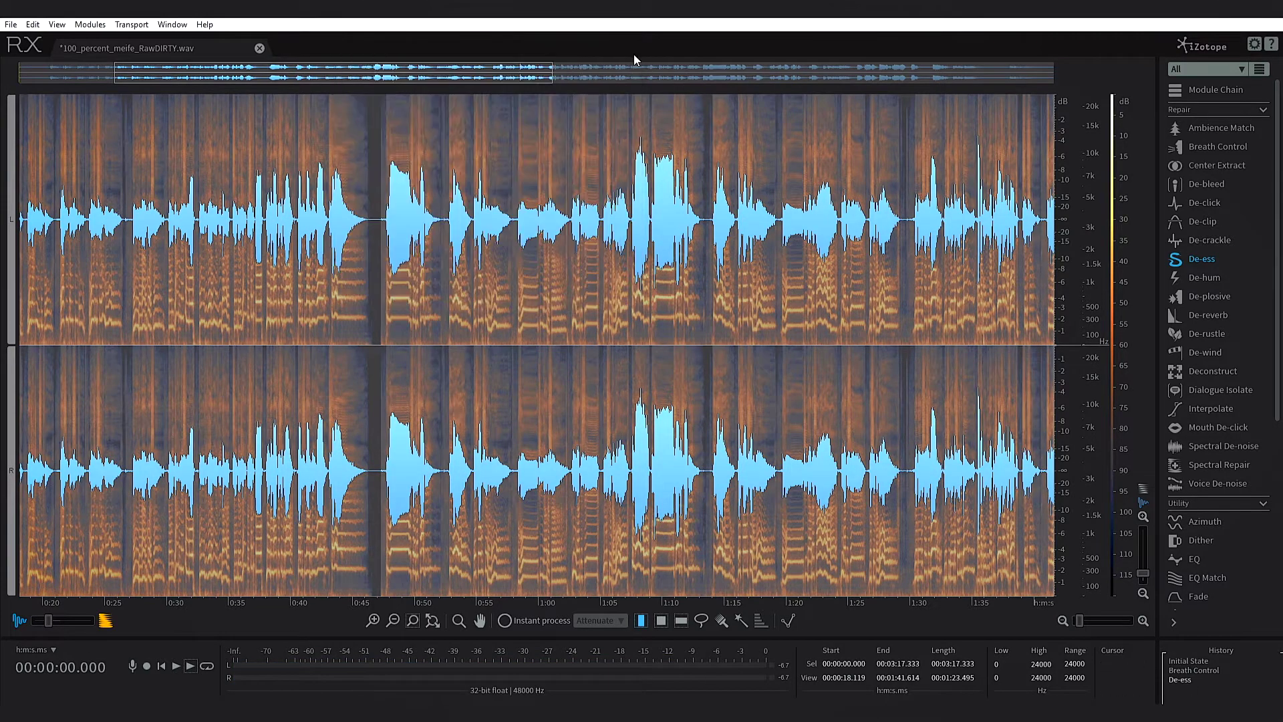
- Apply De-plosive (sensitivity 4.0, strength 4.0, 180 Hz limit) to the whole vocal
click(1206, 296)
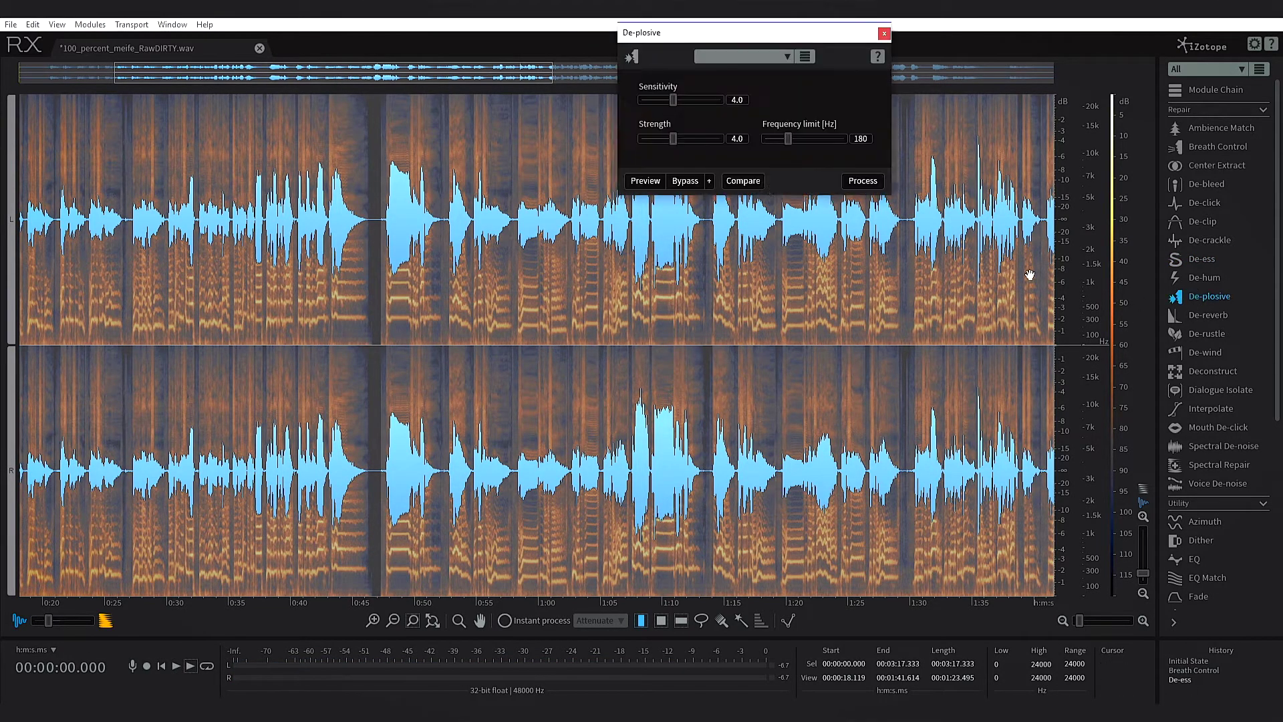
click(861, 182)
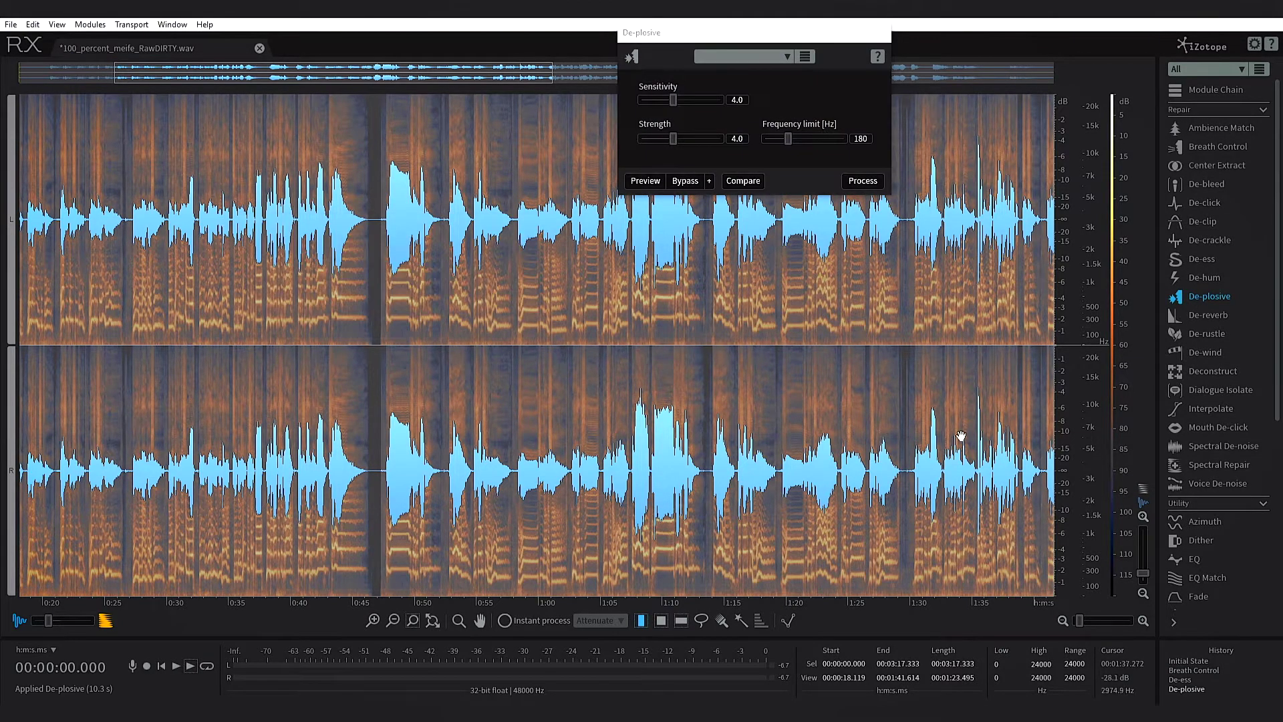
click(877, 35)
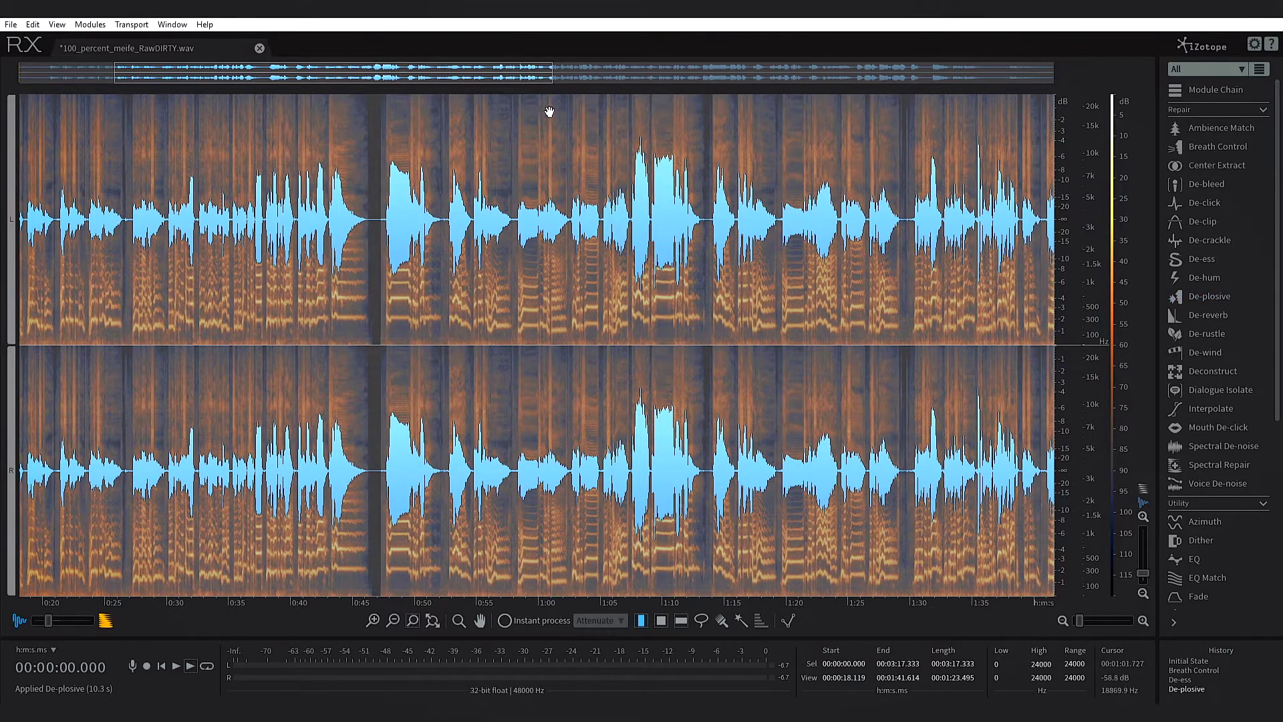
- Scroll to the end of the vocal and set the playback start near 2:58
drag(509, 78, 1036, 78)
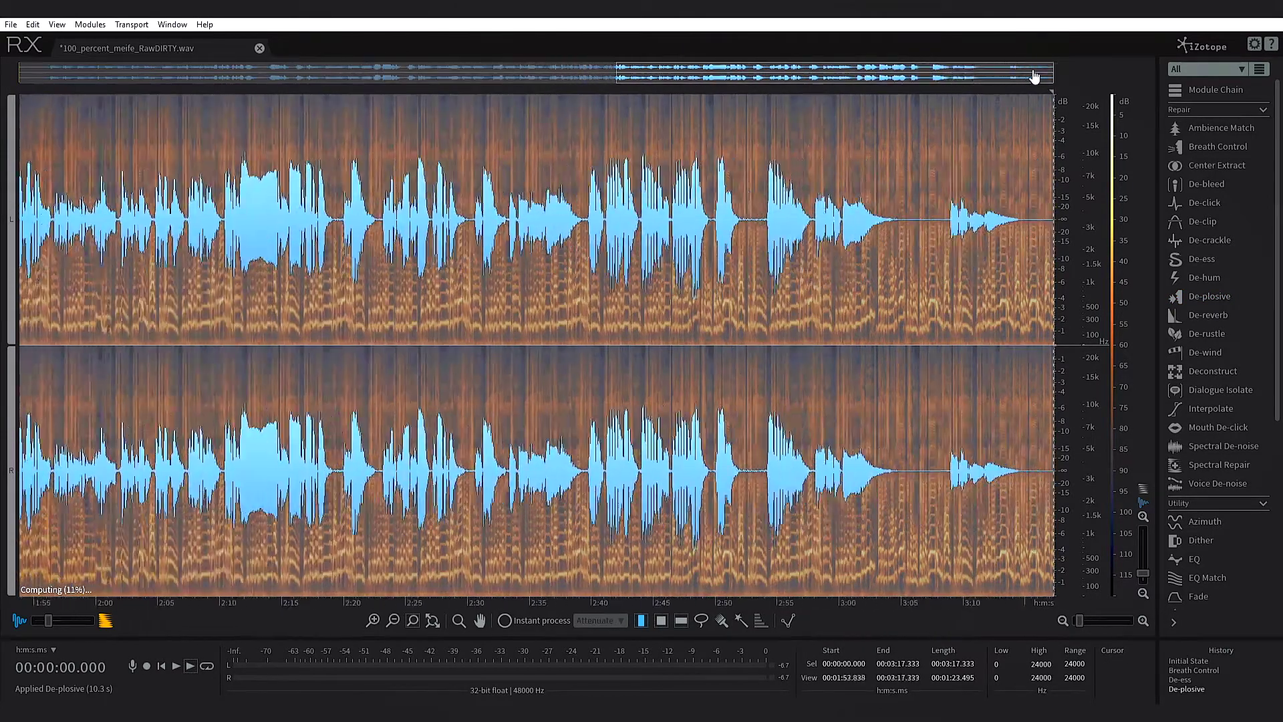
click(865, 247)
click(814, 287)
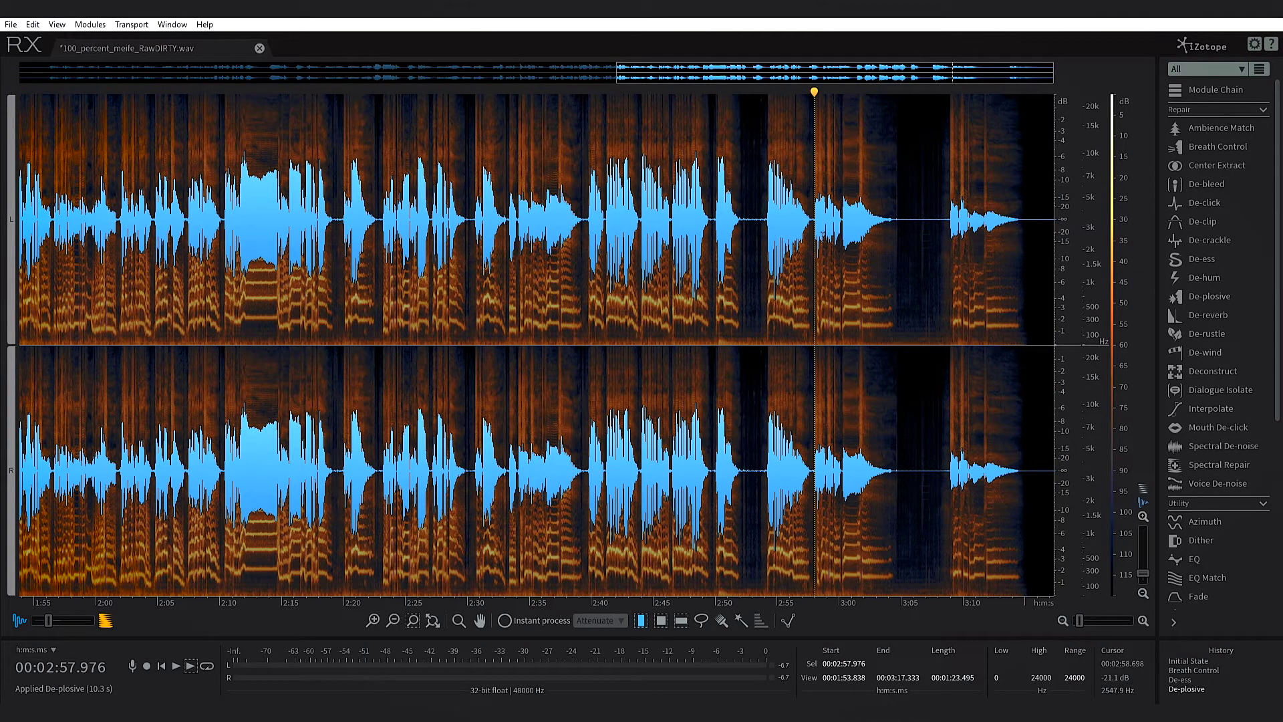
key(space)
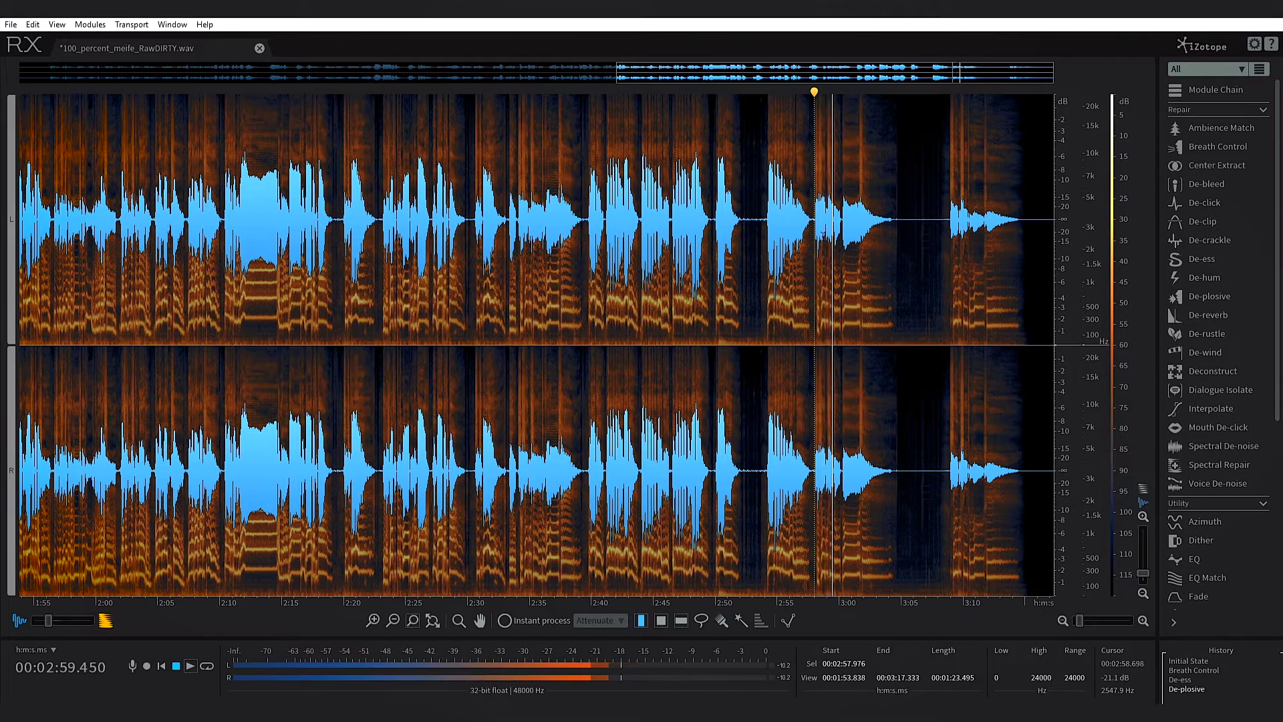
key(space)
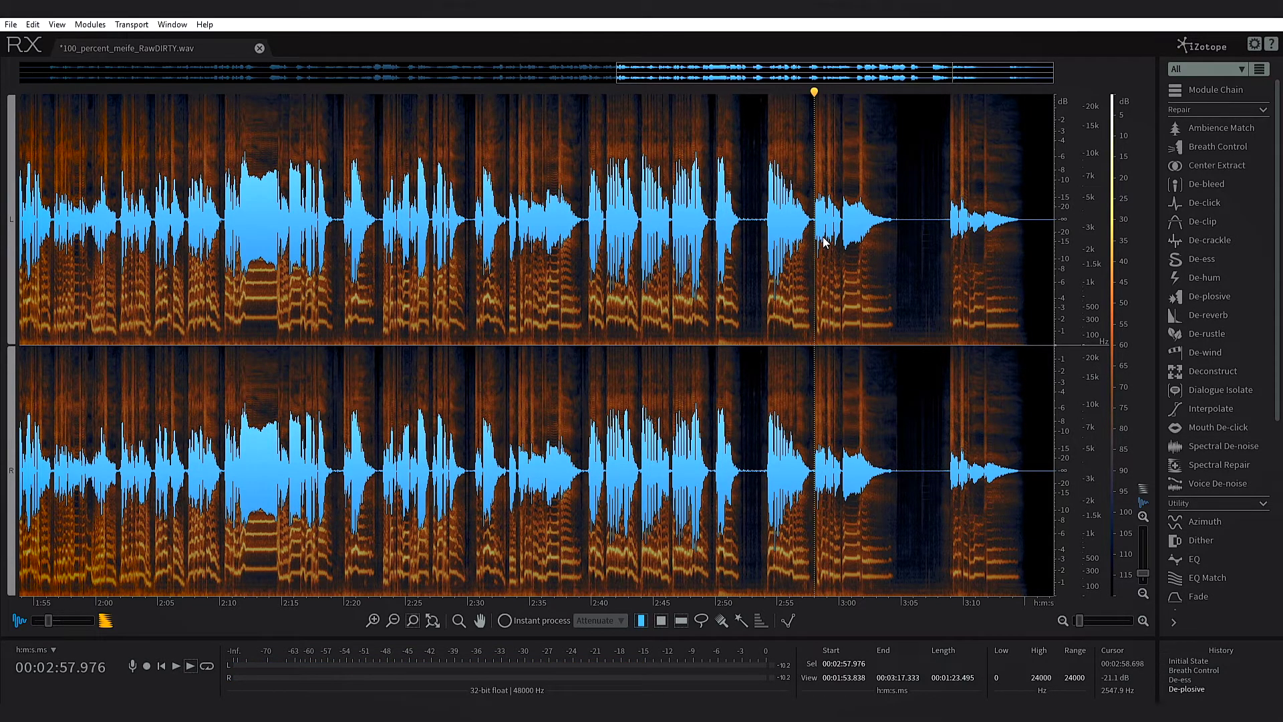
click(1183, 670)
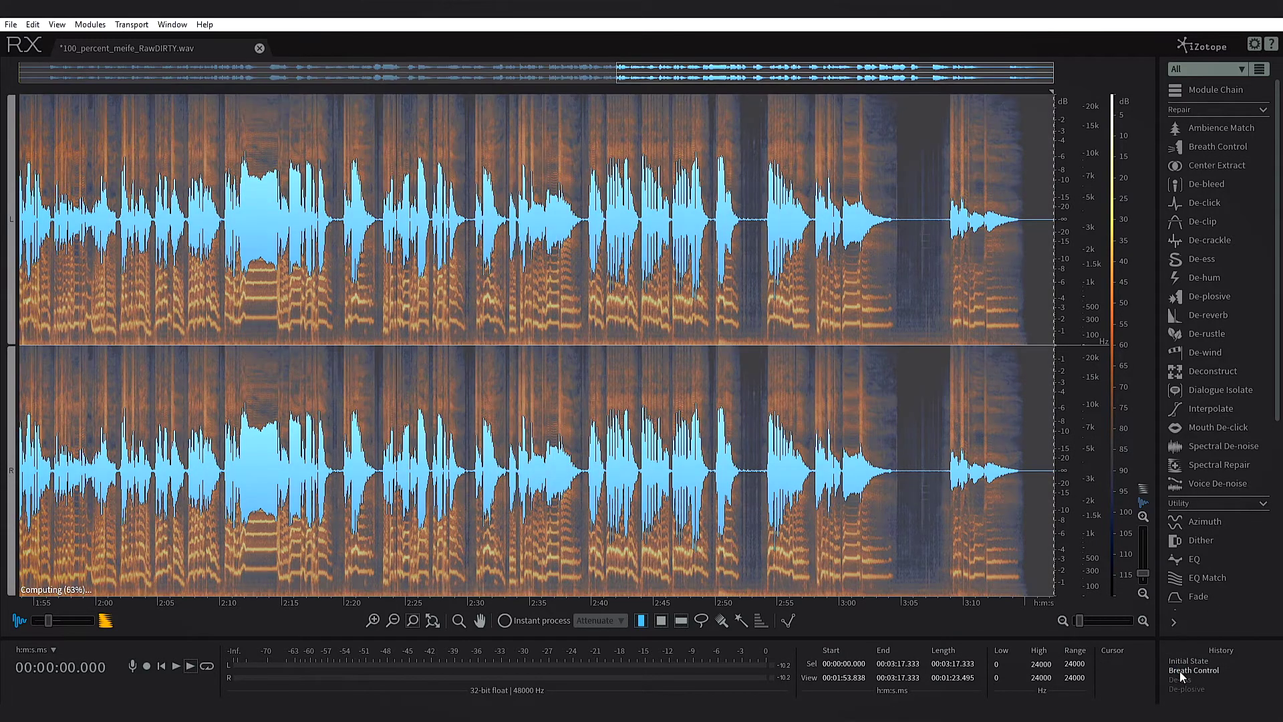
click(814, 223)
key(space)
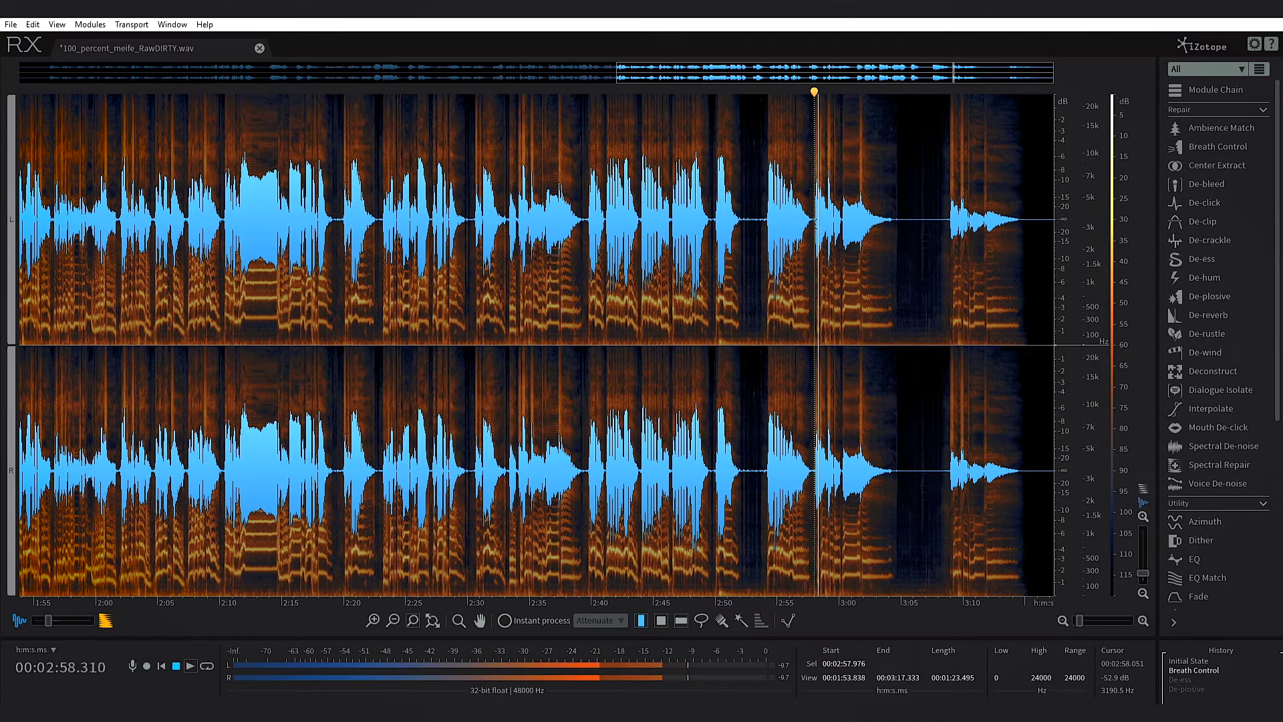
key(space)
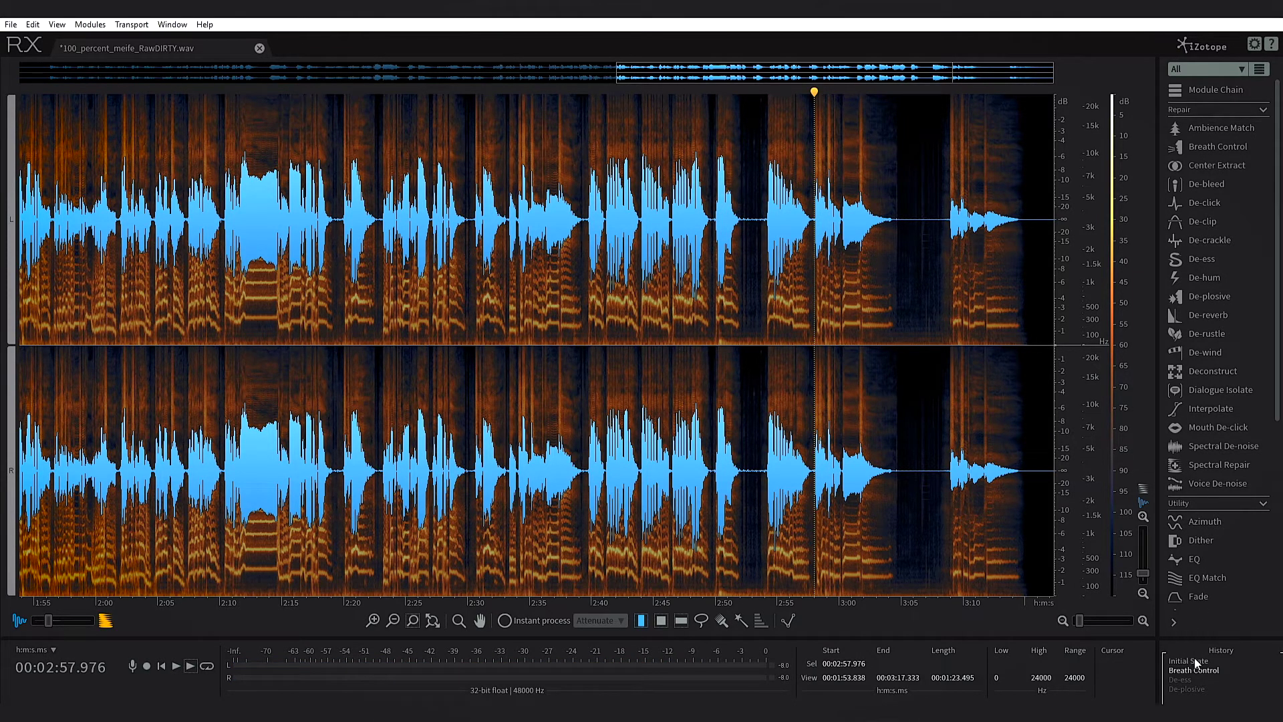
click(1185, 679)
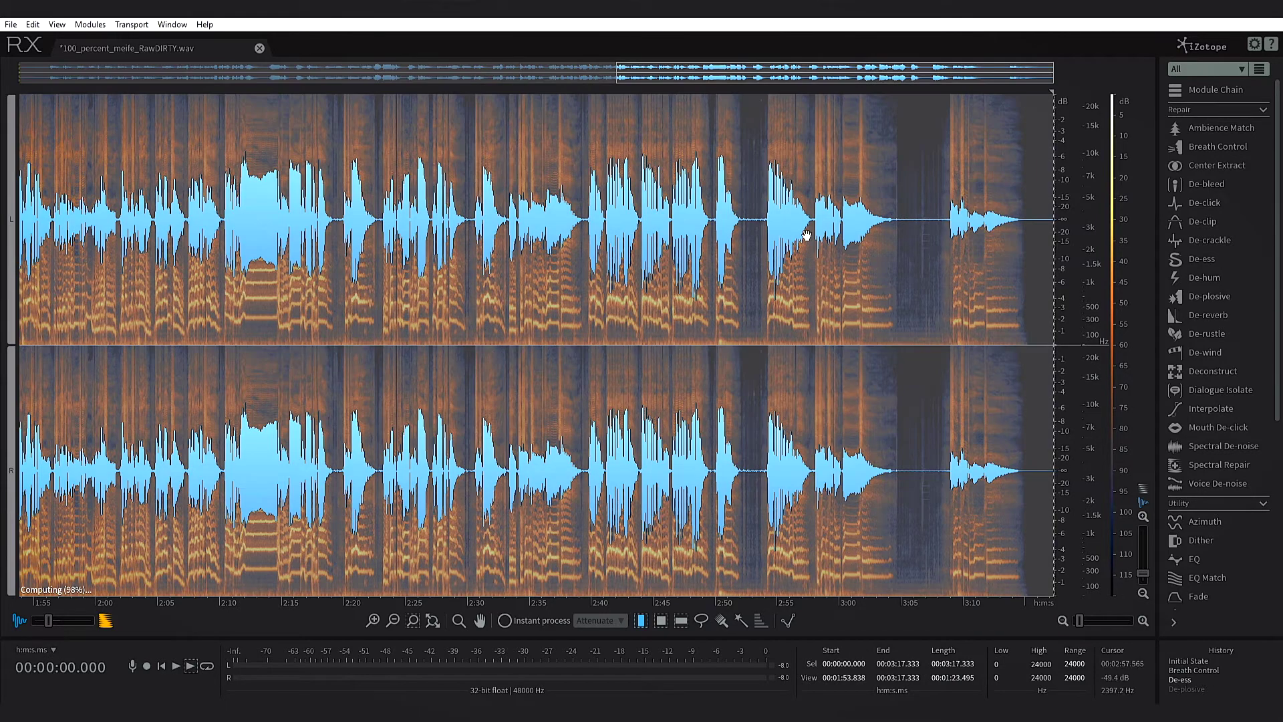
key(space)
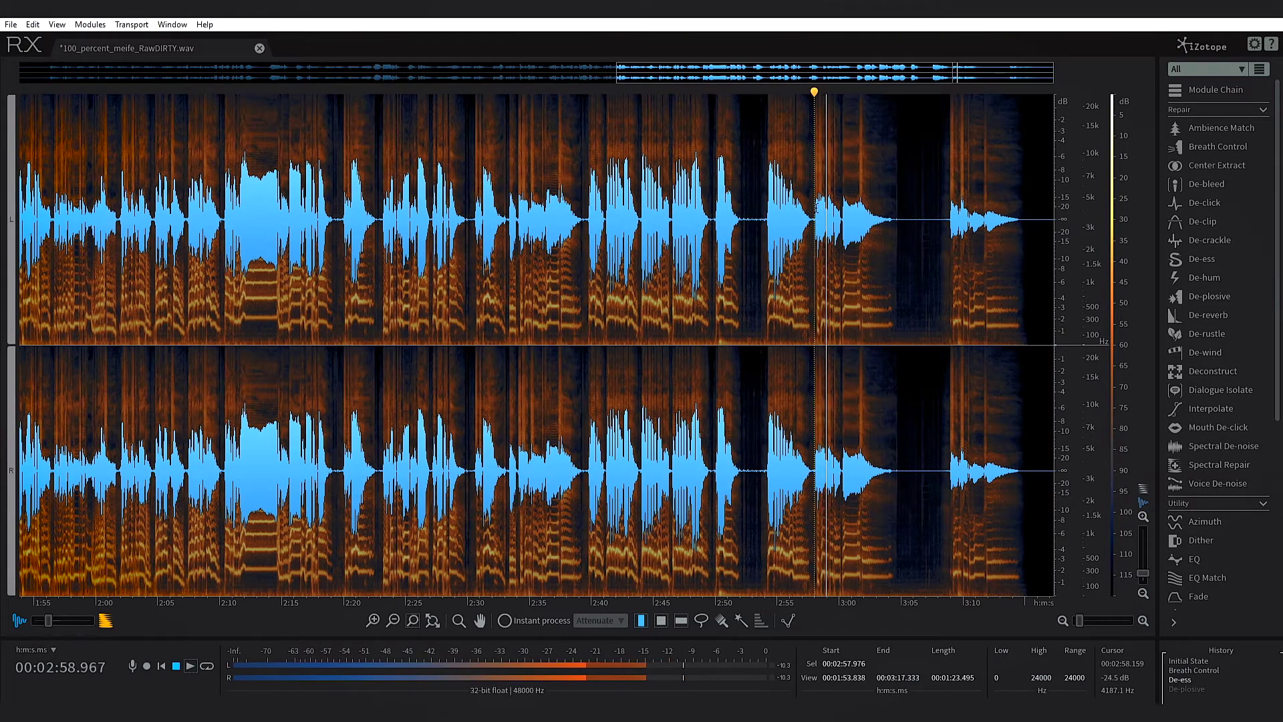
key(space)
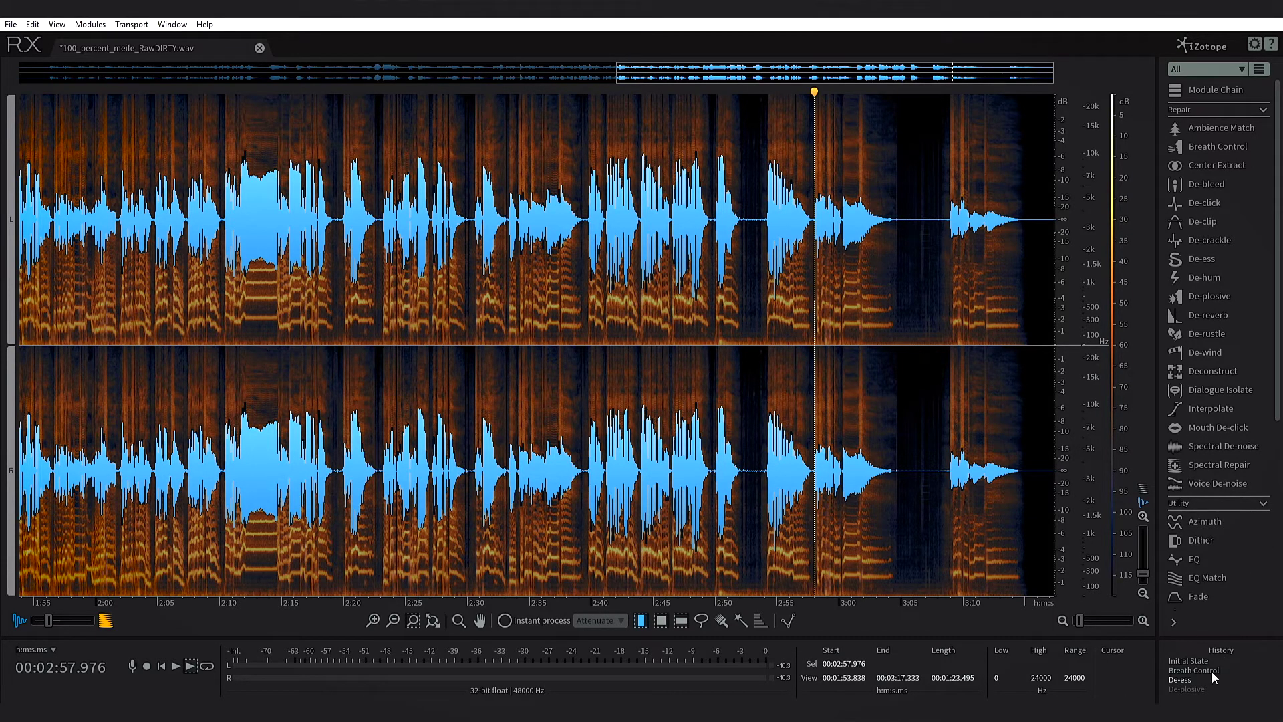
click(1187, 690)
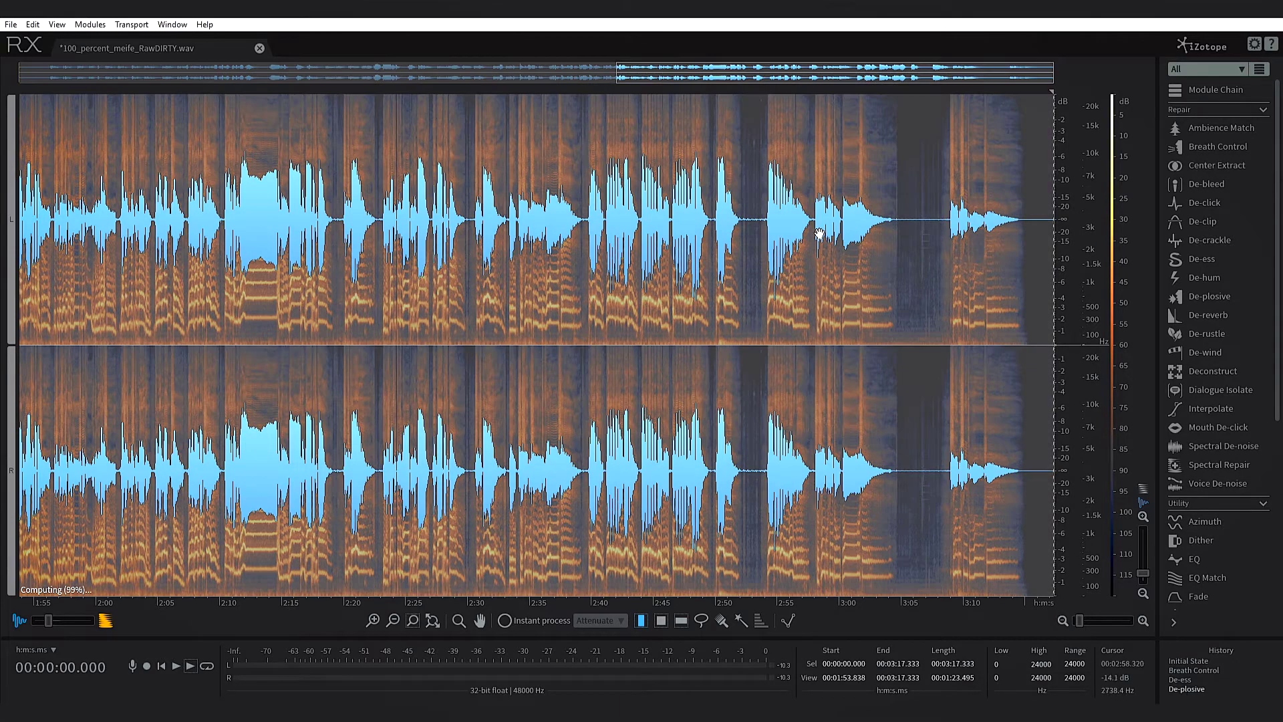
key(space)
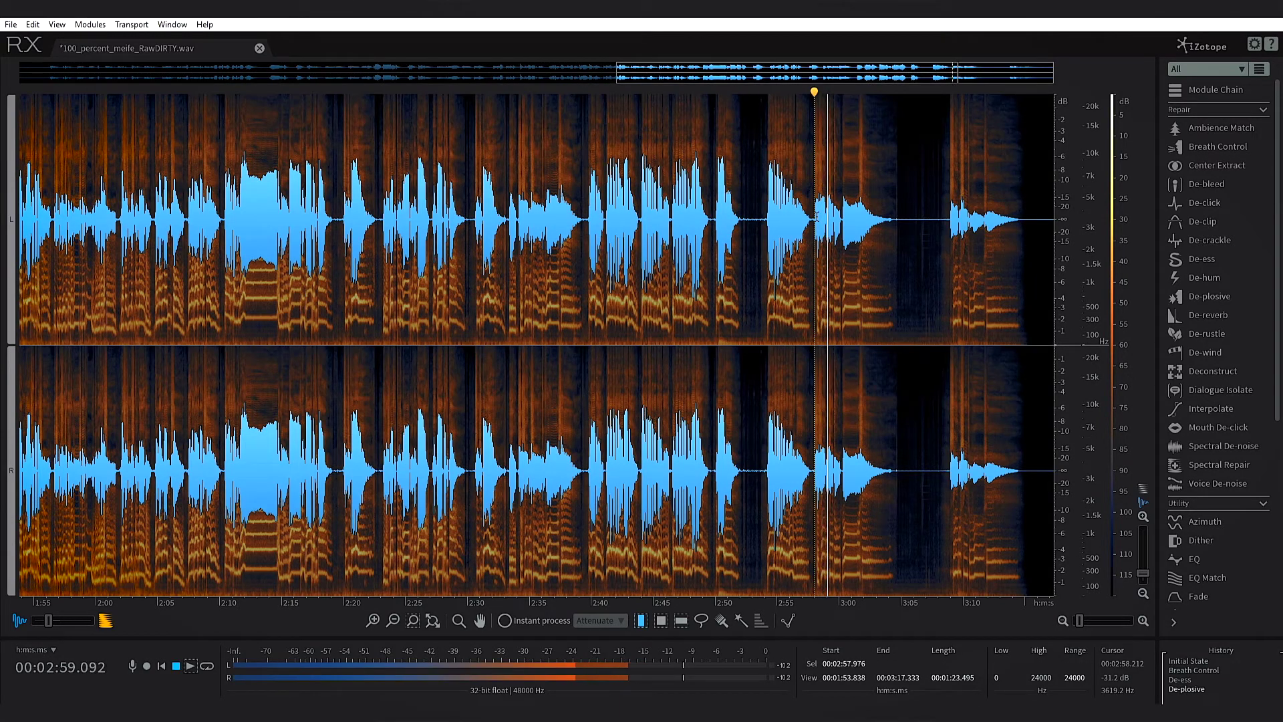
key(space)
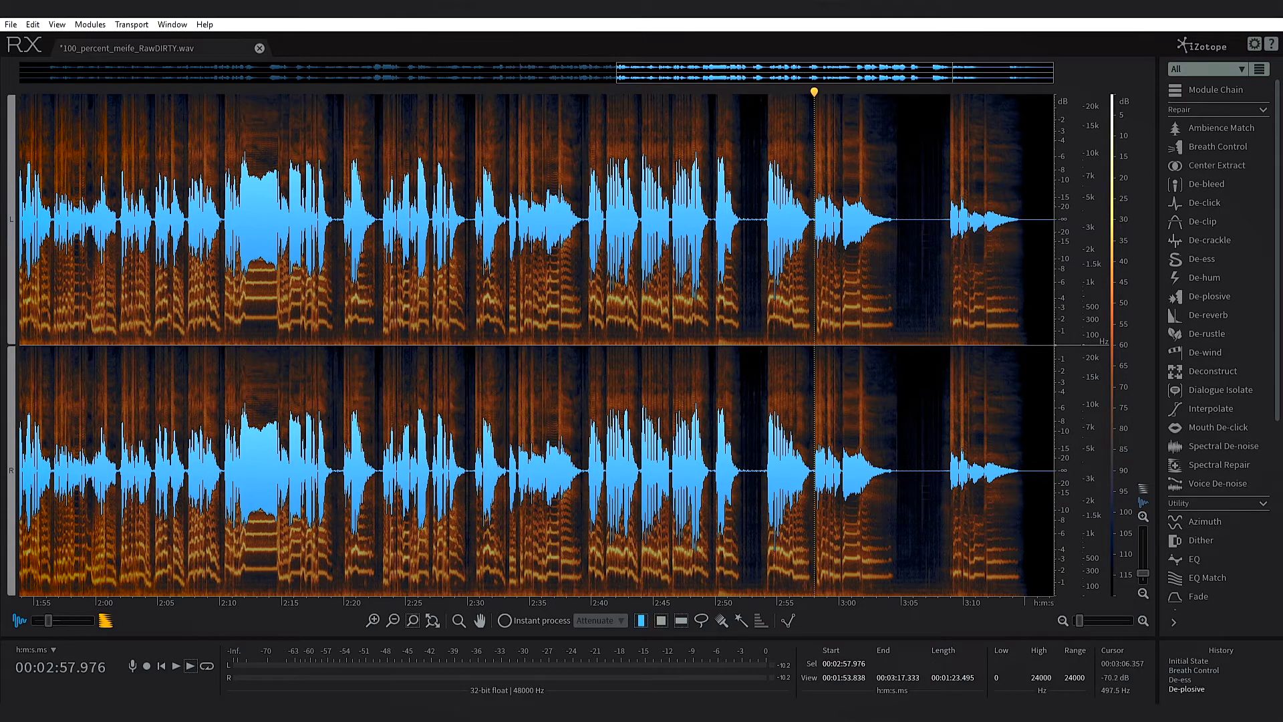
drag(1078, 620, 1076, 620)
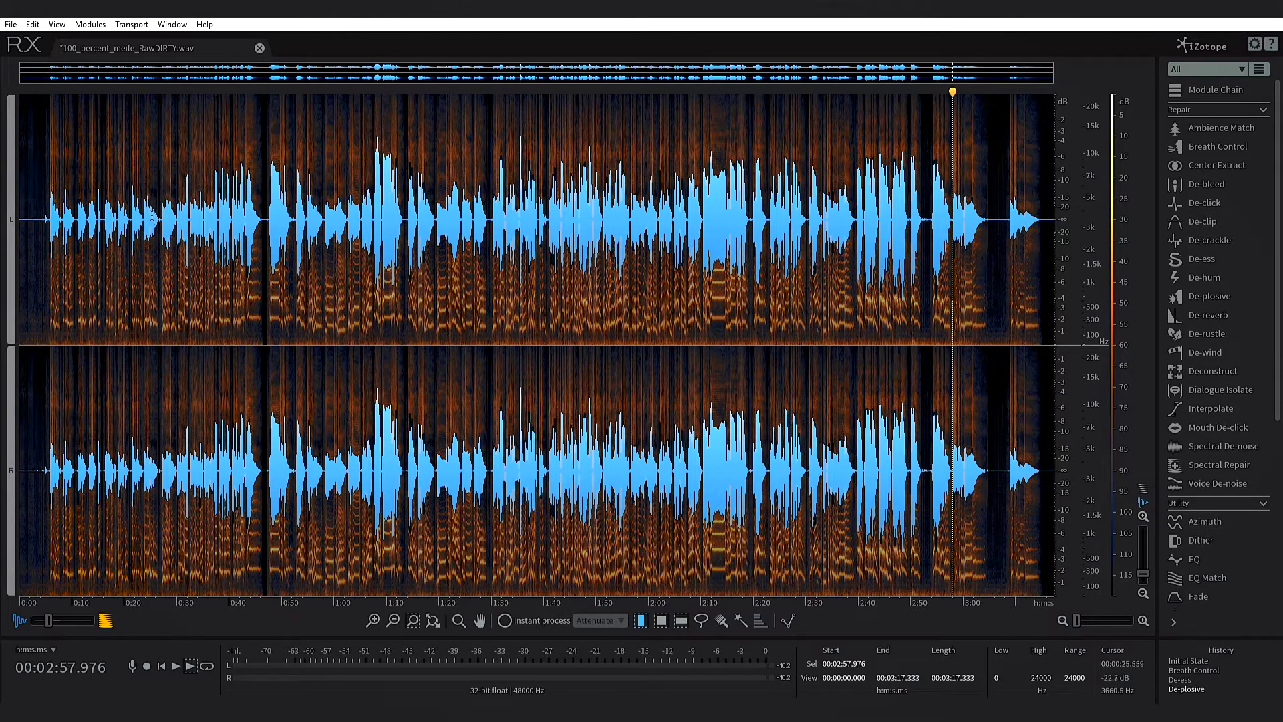
- Preview the vocal from 0:26, zoomed to 0:16–1:26, and bring up Mouth De-click
click(153, 214)
drag(1076, 623, 1080, 623)
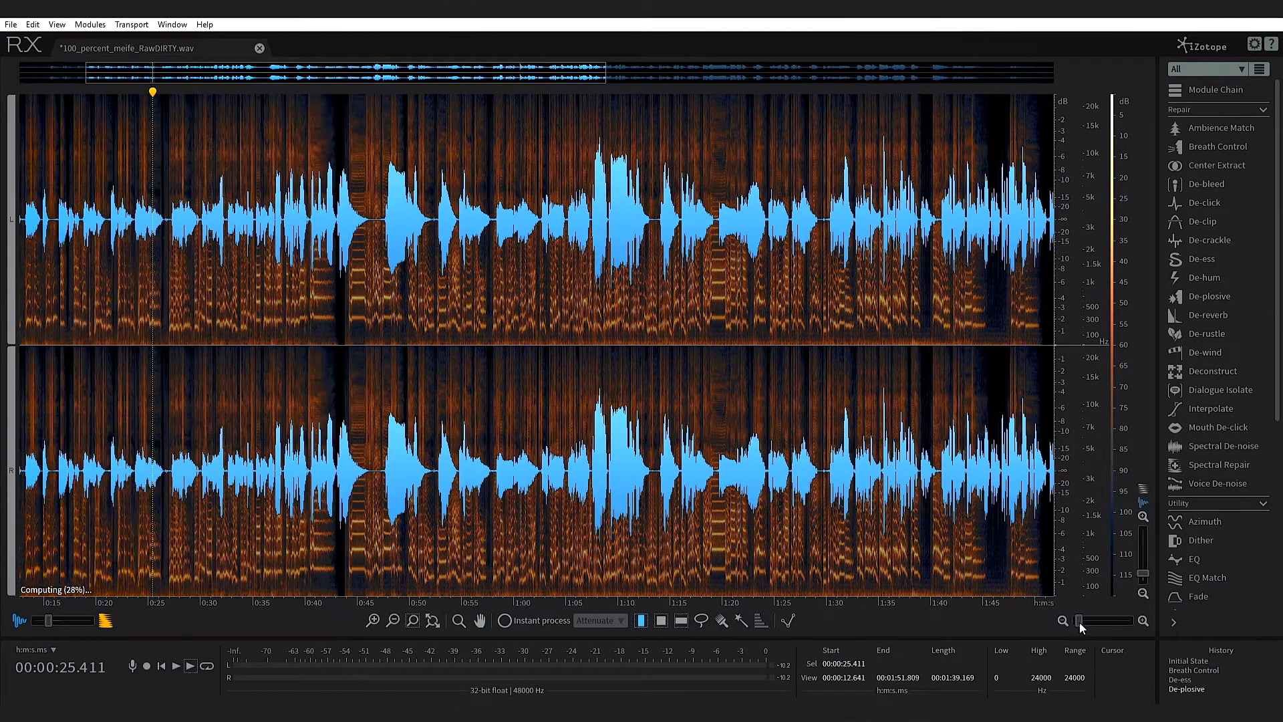
click(161, 215)
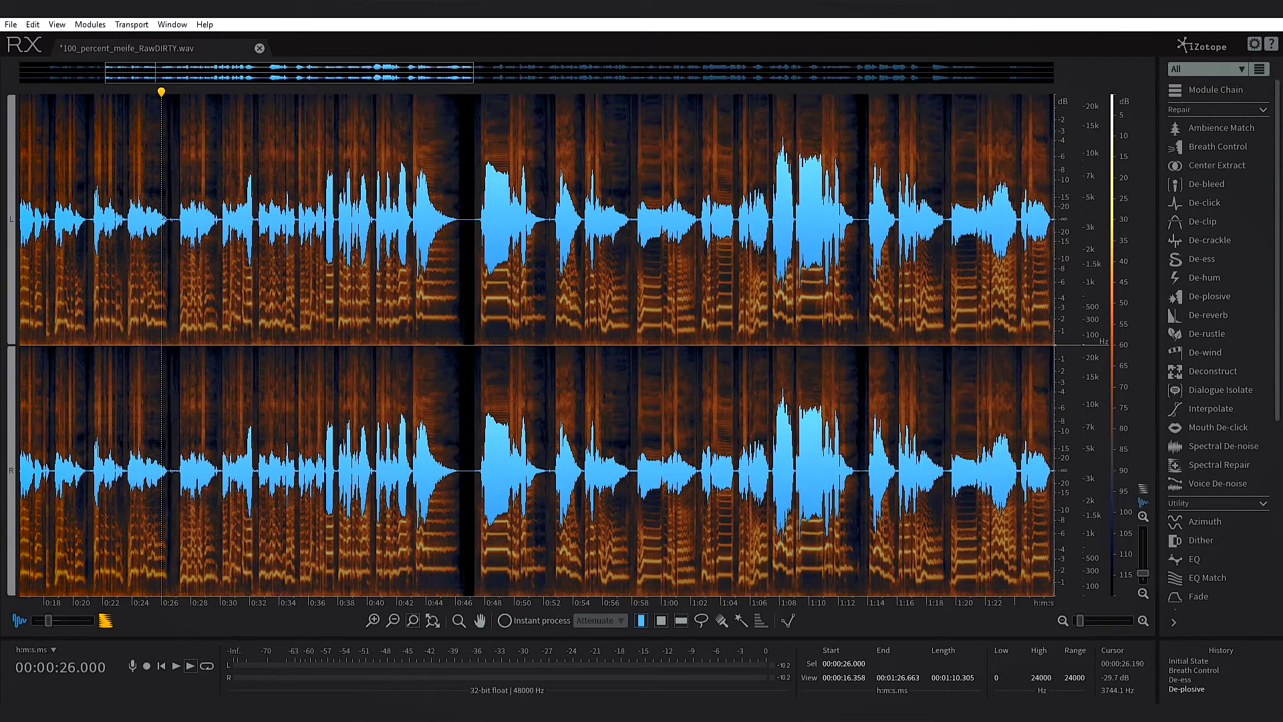
key(space)
key(space)
click(1222, 430)
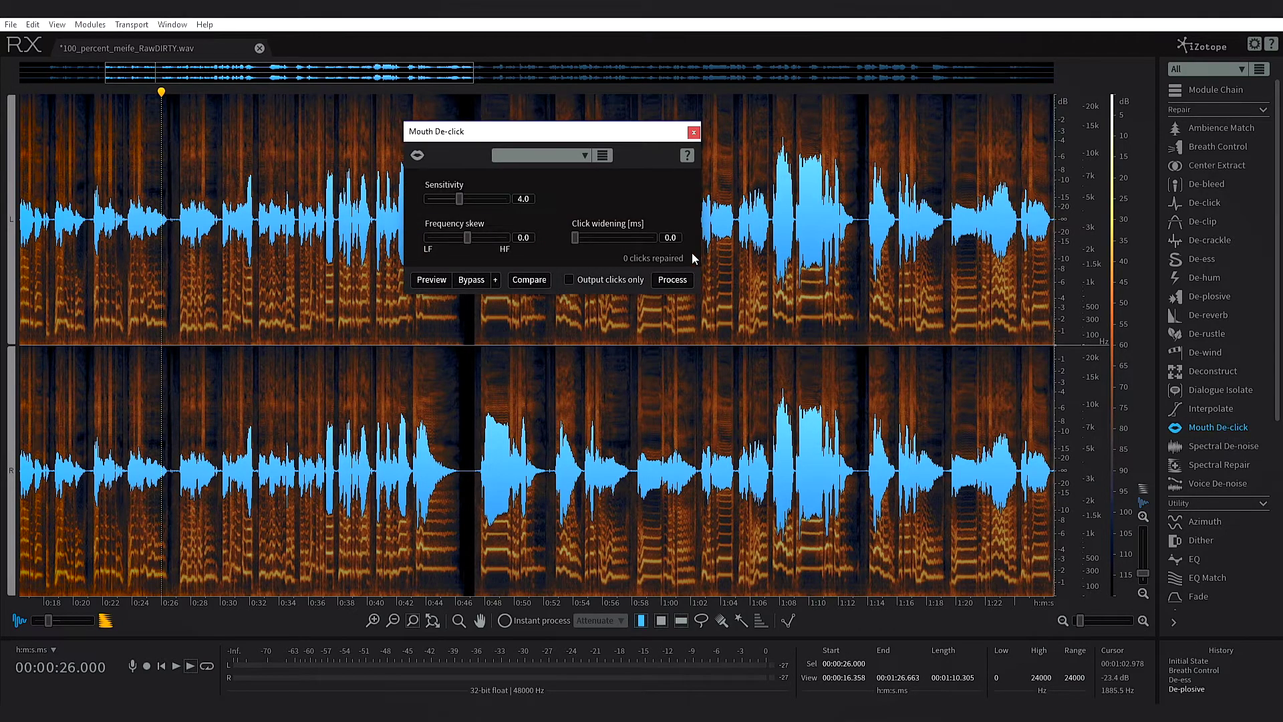
- Run Mouth De-click at sensitivity 4.0 on the whole vocal, repairing 64 clicks
click(664, 284)
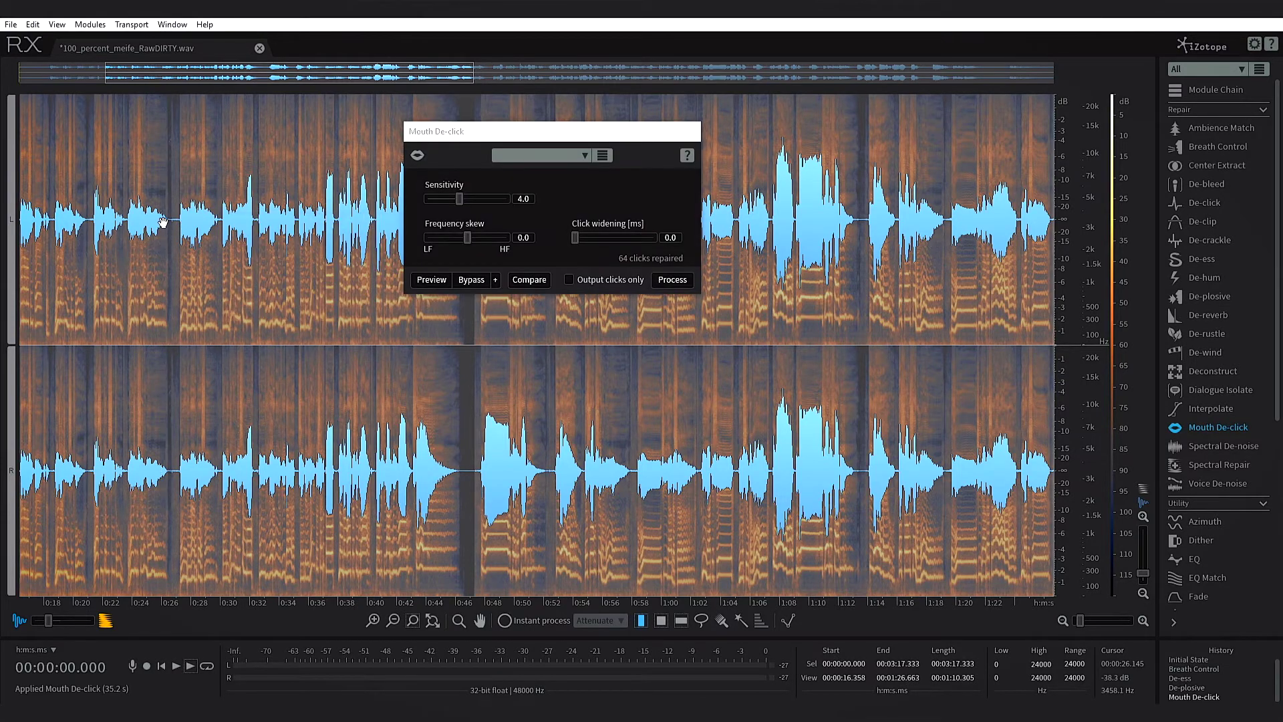
click(161, 227)
- Compare 0:23–0:44 before and after Mouth De-click, keep it, and close its panel
key(space)
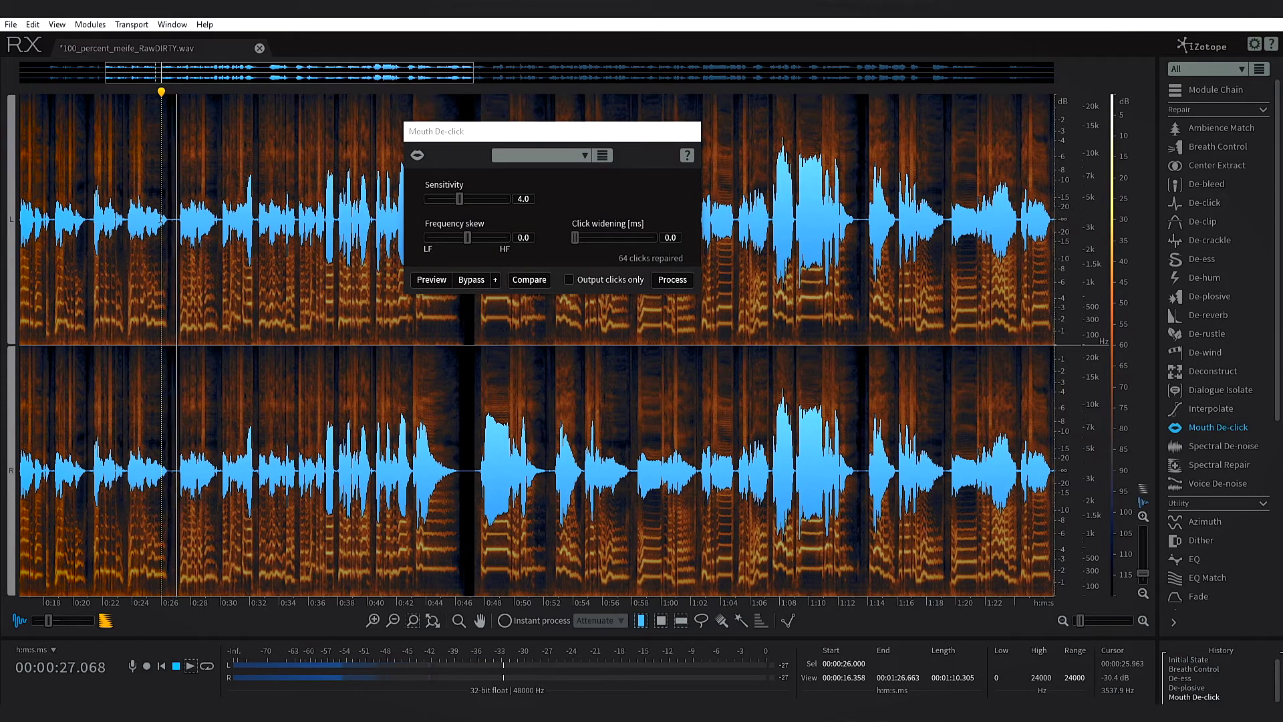
key(space)
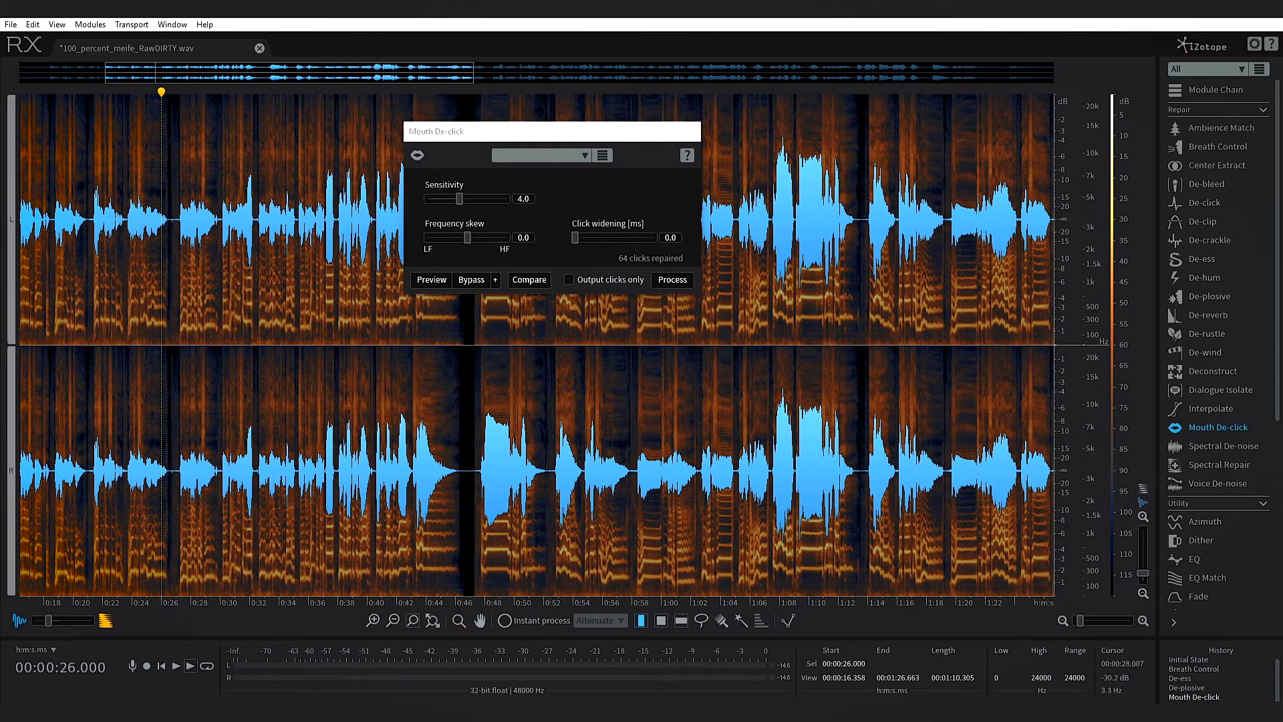
drag(1080, 620, 1084, 621)
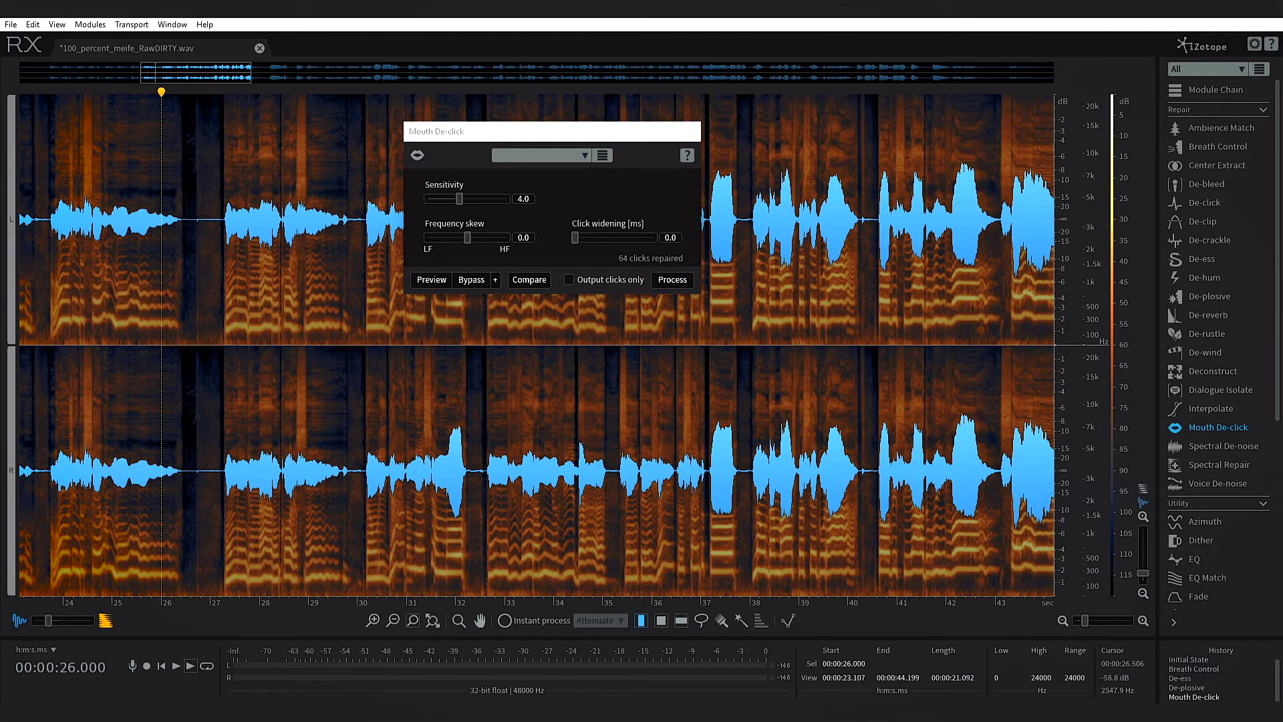
click(1187, 688)
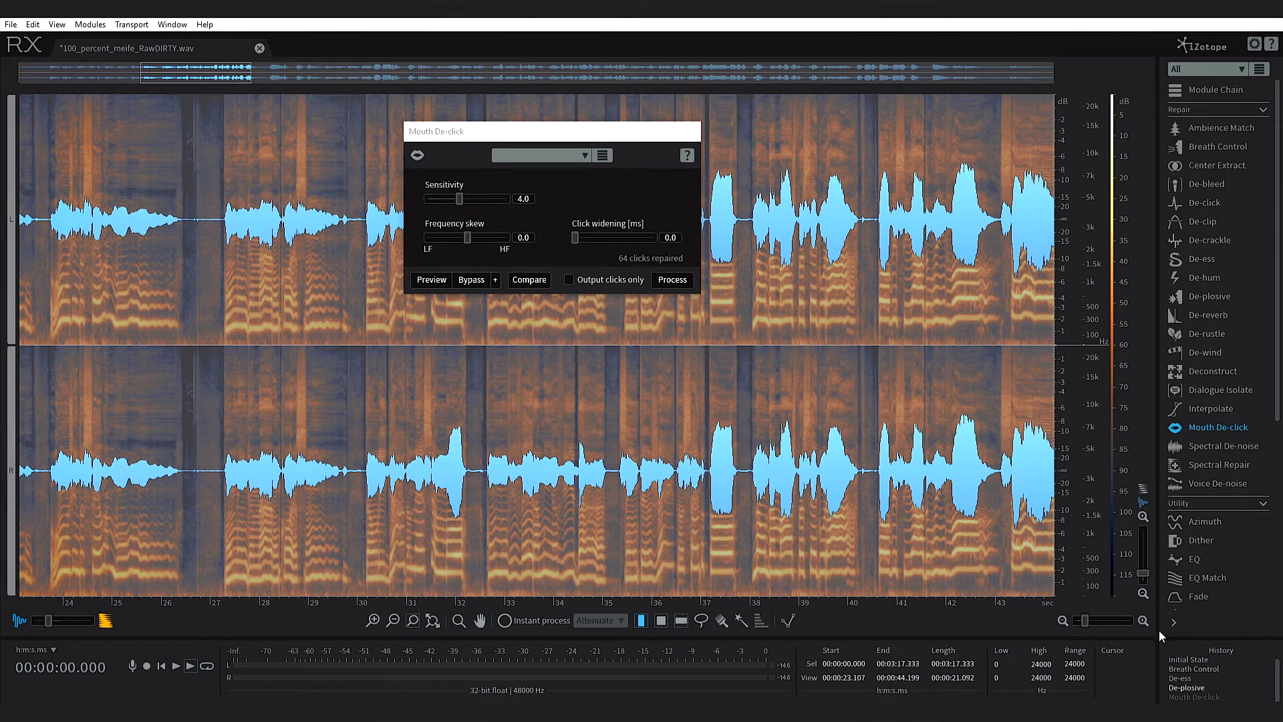
click(1193, 697)
click(695, 131)
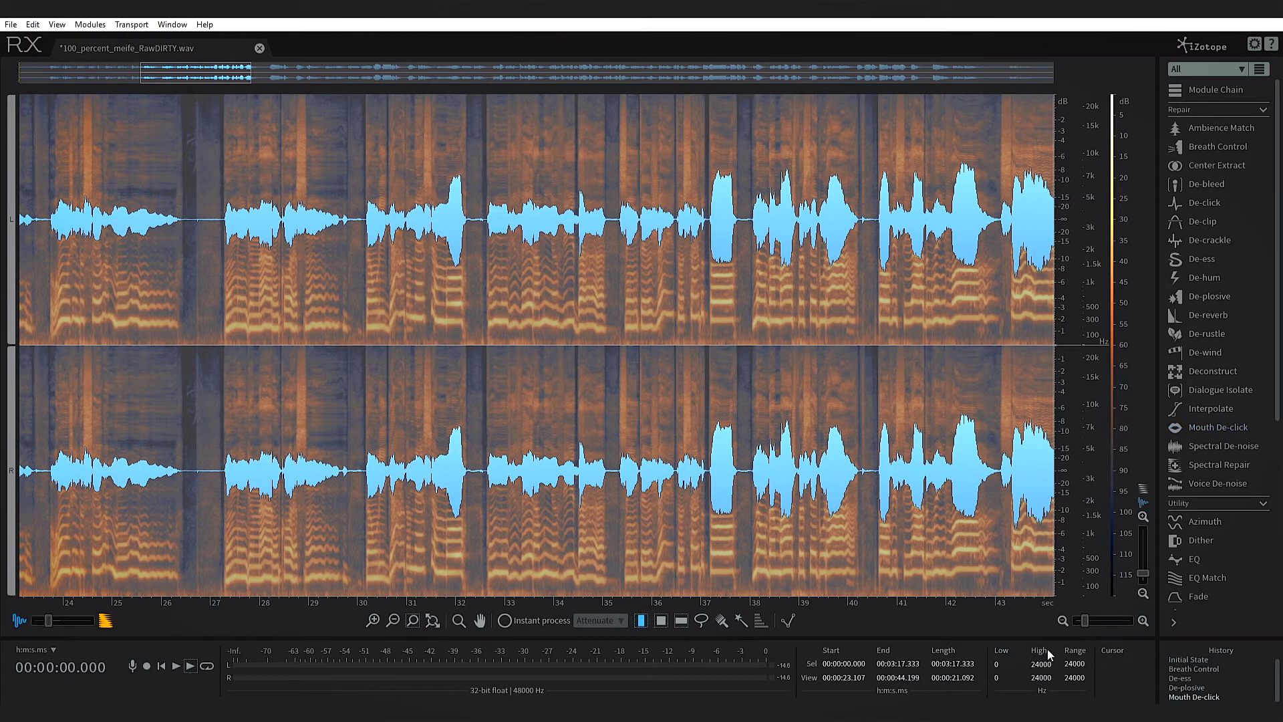
- Zoom fully out to show the whole 0:00–3:17 cleaned vocal
drag(1084, 627, 1073, 624)
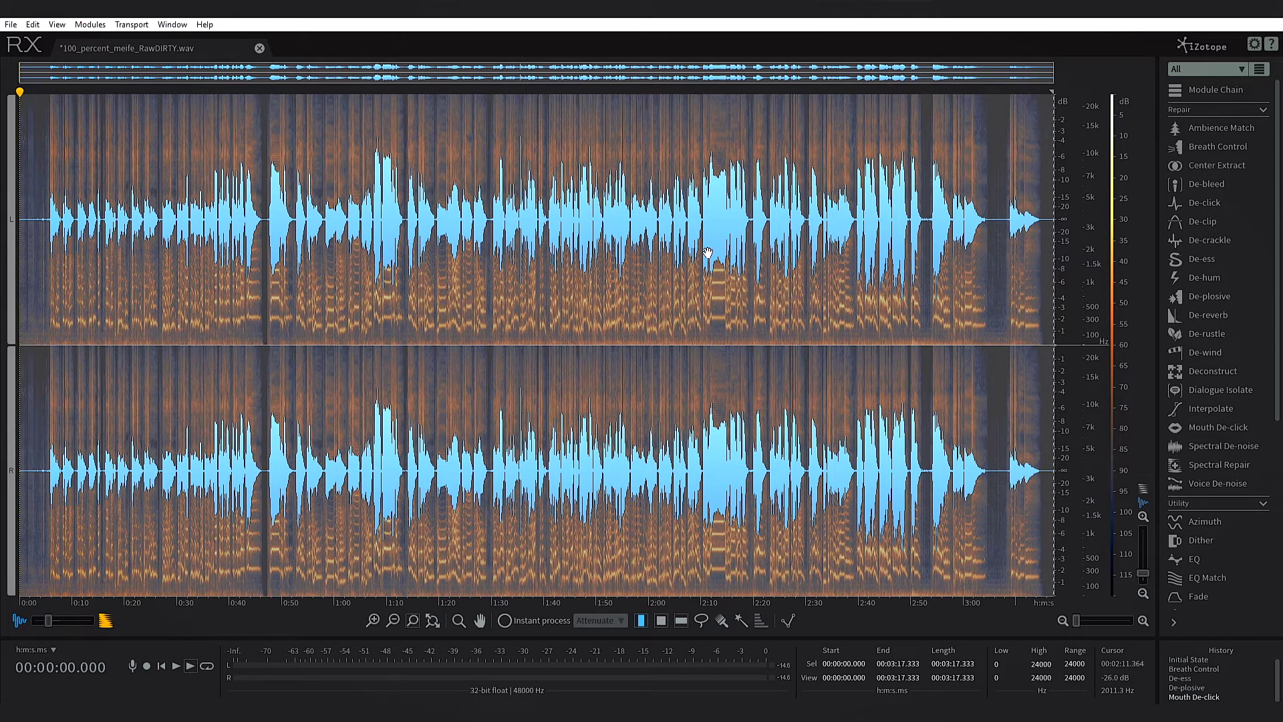
- Export the vocal as 32-bit float WAV named 100_percent_meife_cleaned.wav in Originals
click(8, 26)
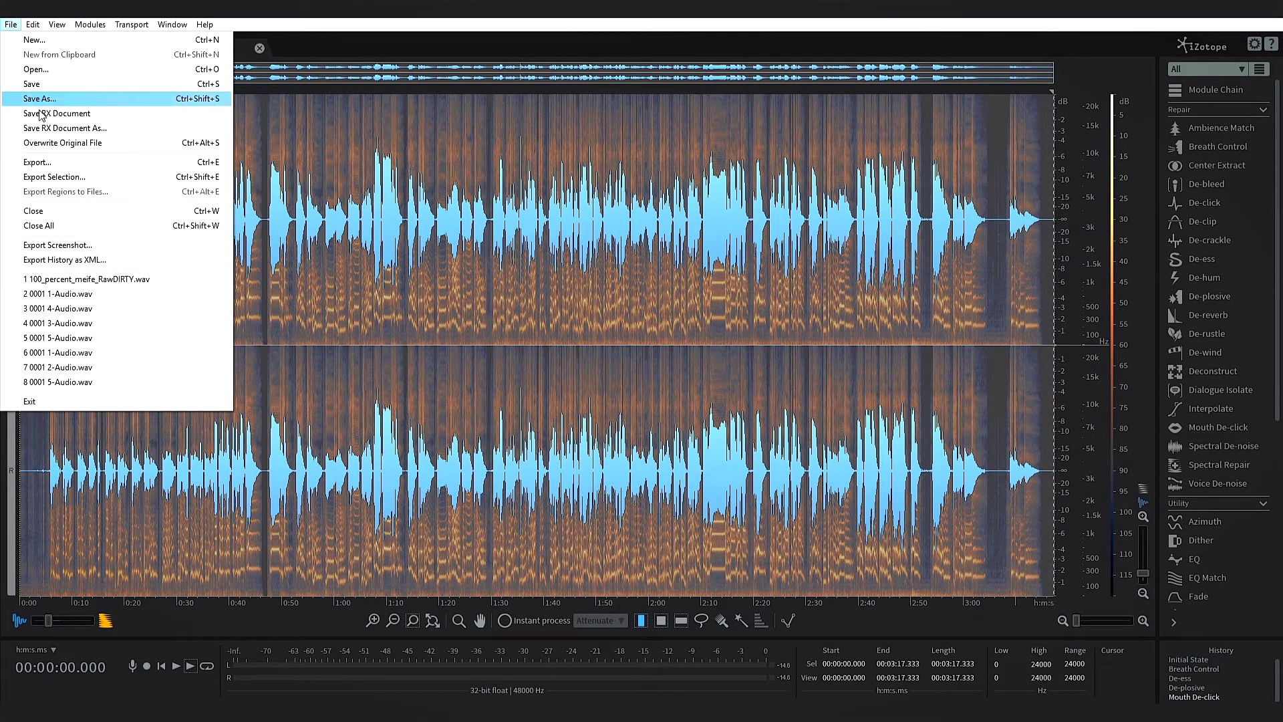
click(56, 163)
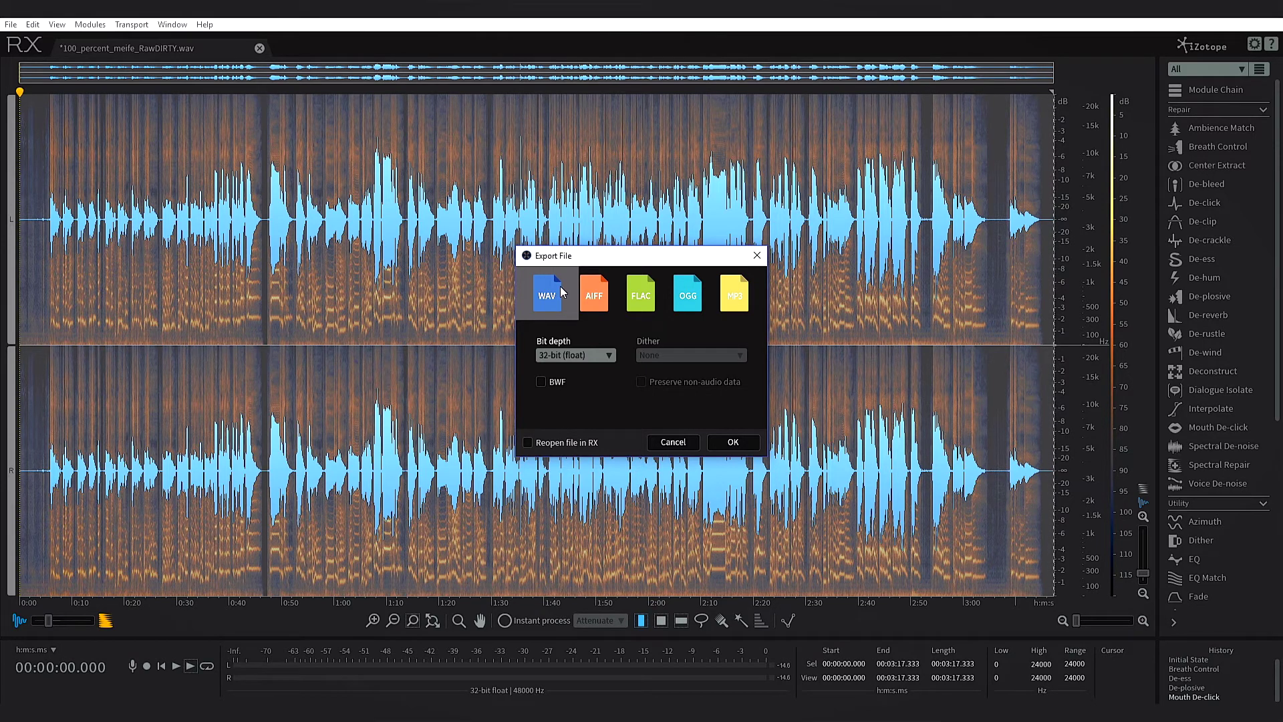
click(733, 442)
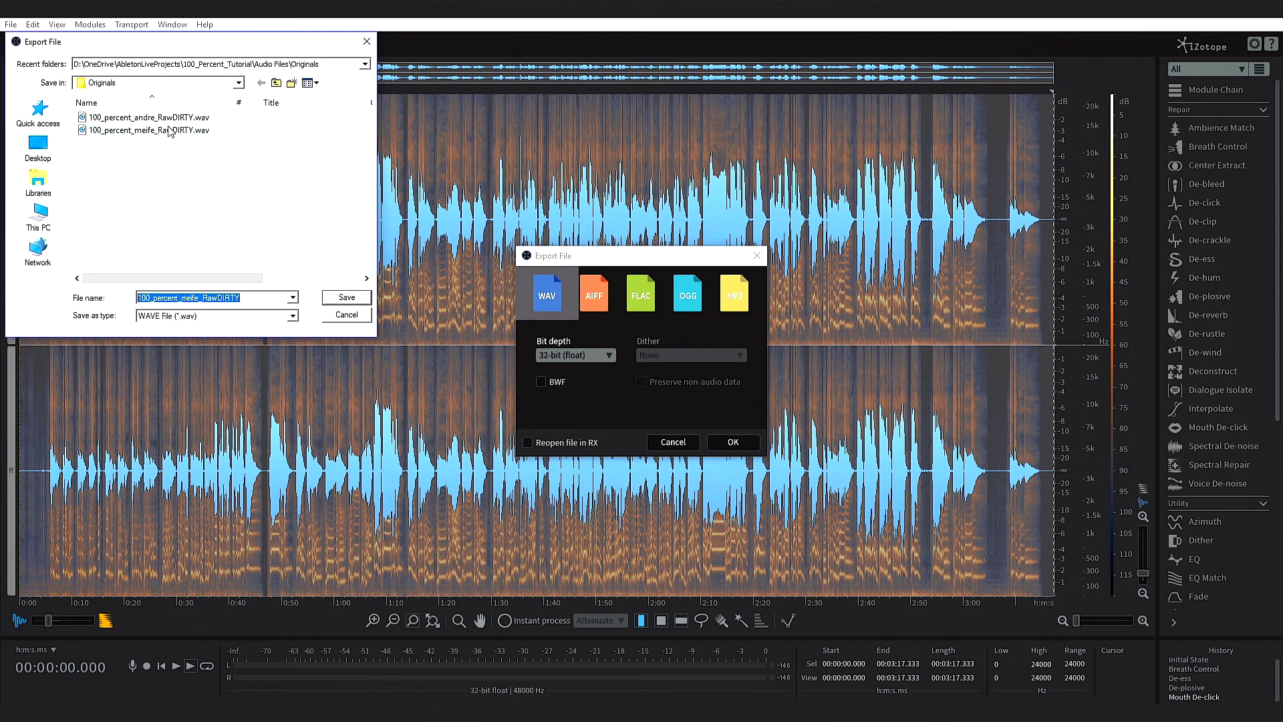
click(149, 130)
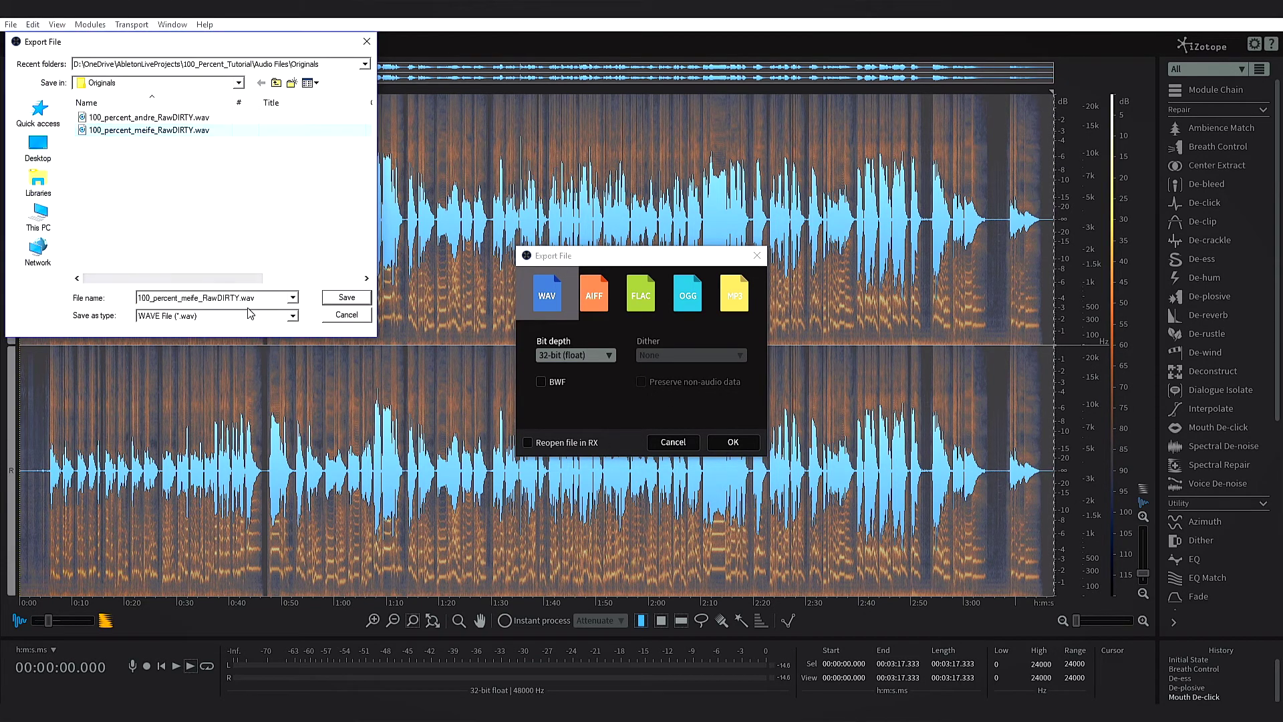
drag(202, 298, 238, 298)
text(cleaned)
click(347, 297)
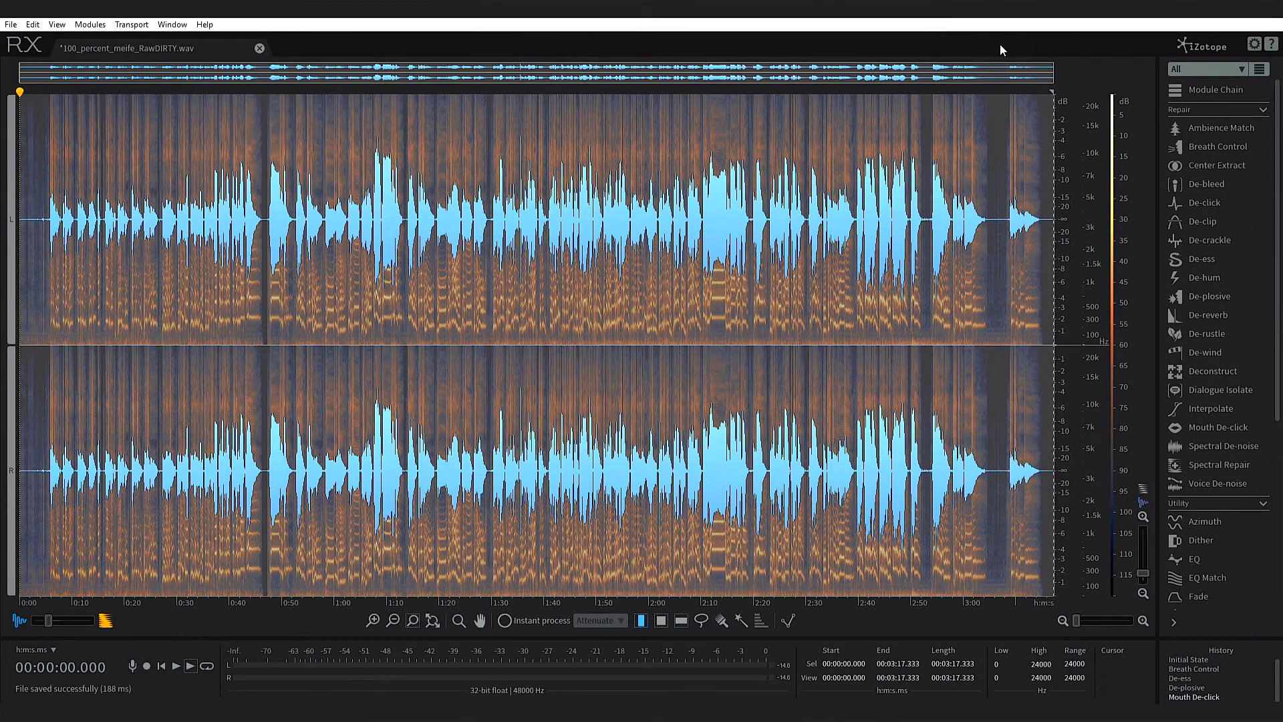
- Save the processed audio into 100_percent_meife_RawDIRTY.wav
click(10, 25)
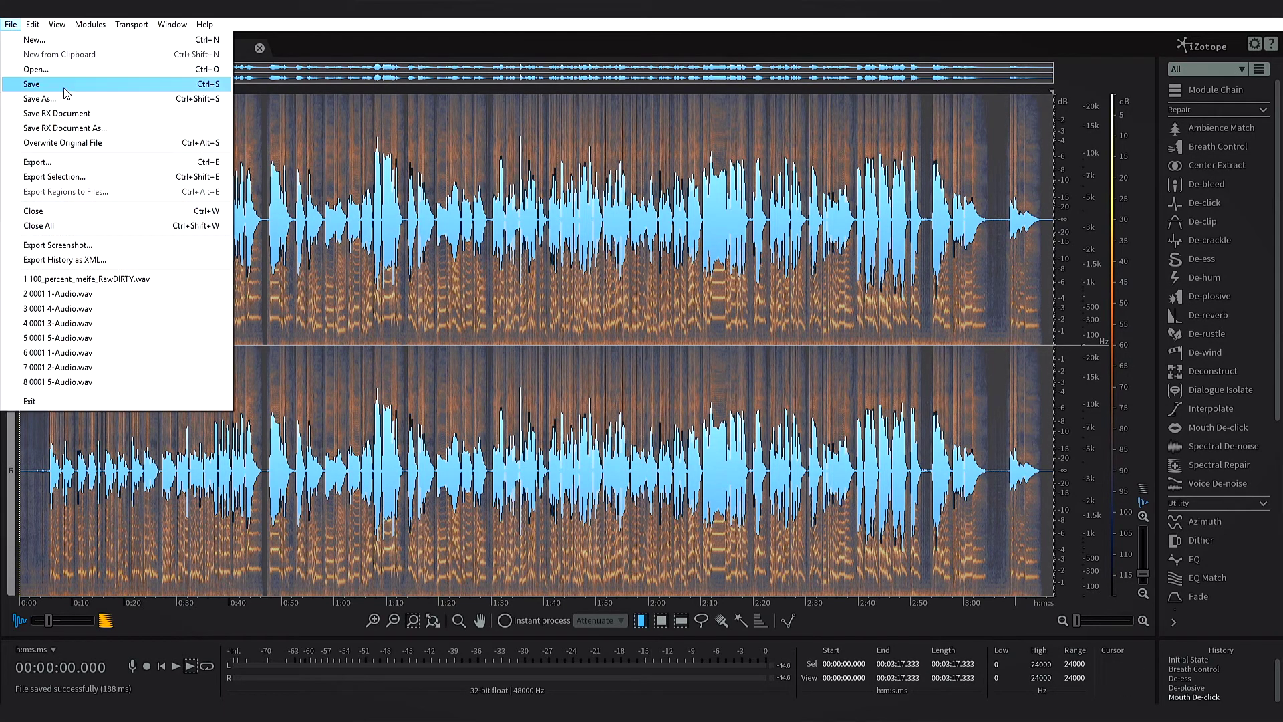
click(69, 87)
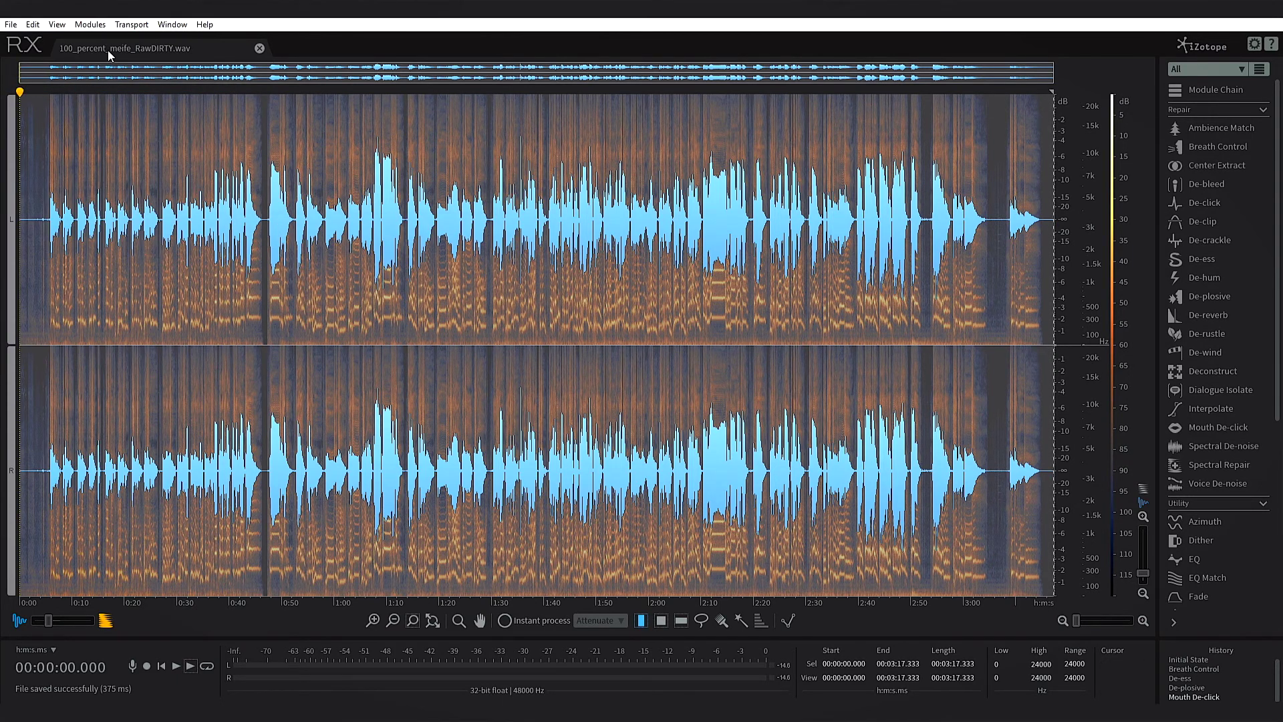